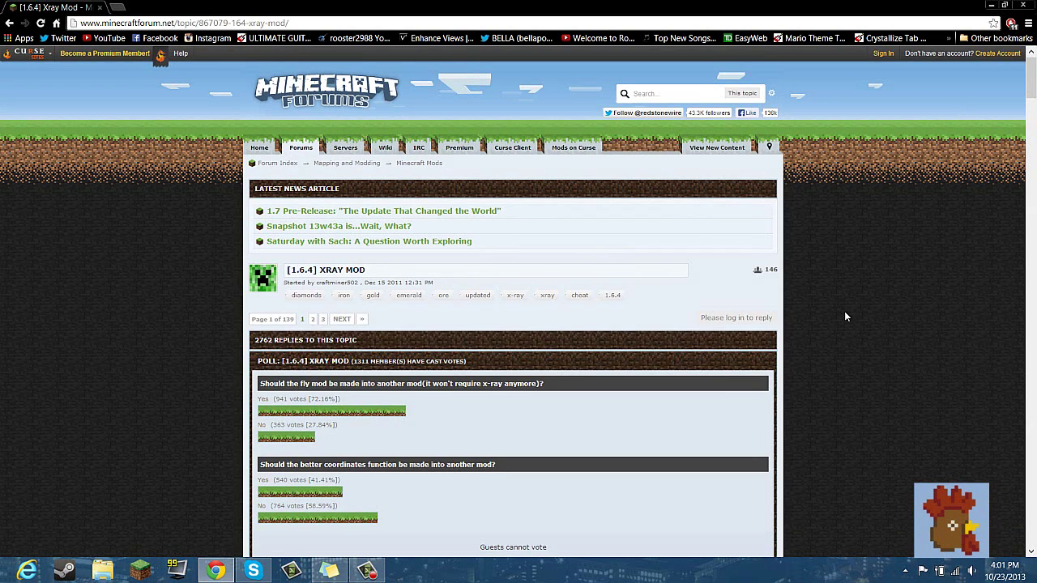
- Download X-Ray Mod v043 for Minecraft 1.6.4 from nikcraft.com via its 1.6.4 download pages
scroll(843, 315, "down", 4)
scroll(844, 316, "down", 2)
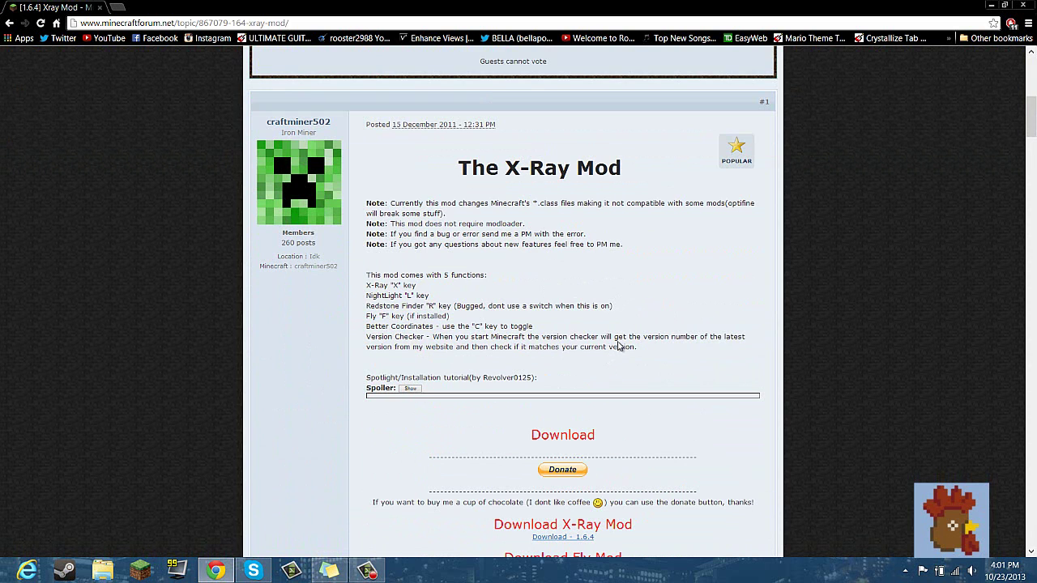
scroll(618, 346, "down", 4)
scroll(615, 351, "up", 3)
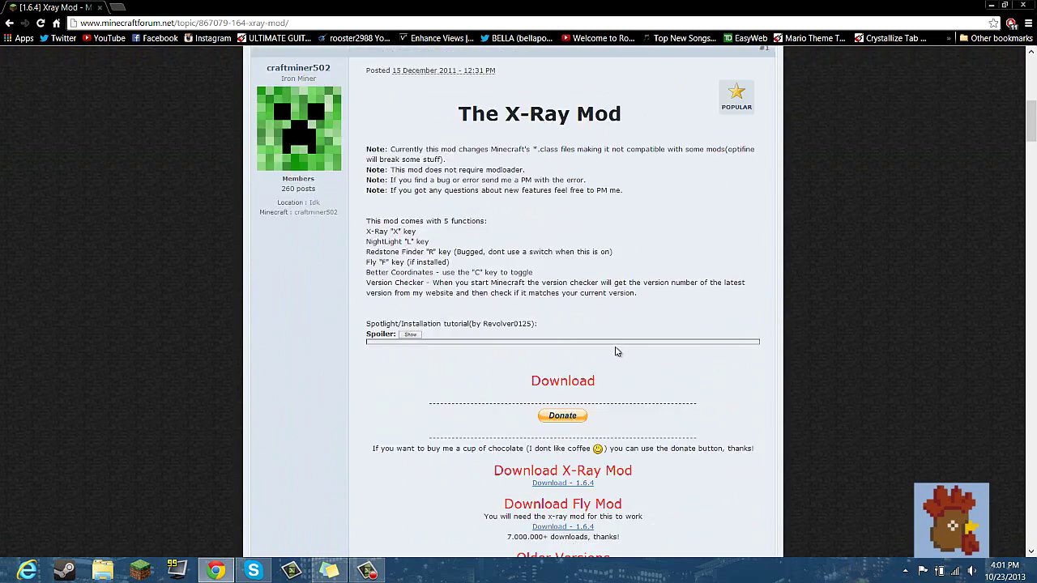
scroll(839, 263, "up", 3)
scroll(430, 391, "up", 3)
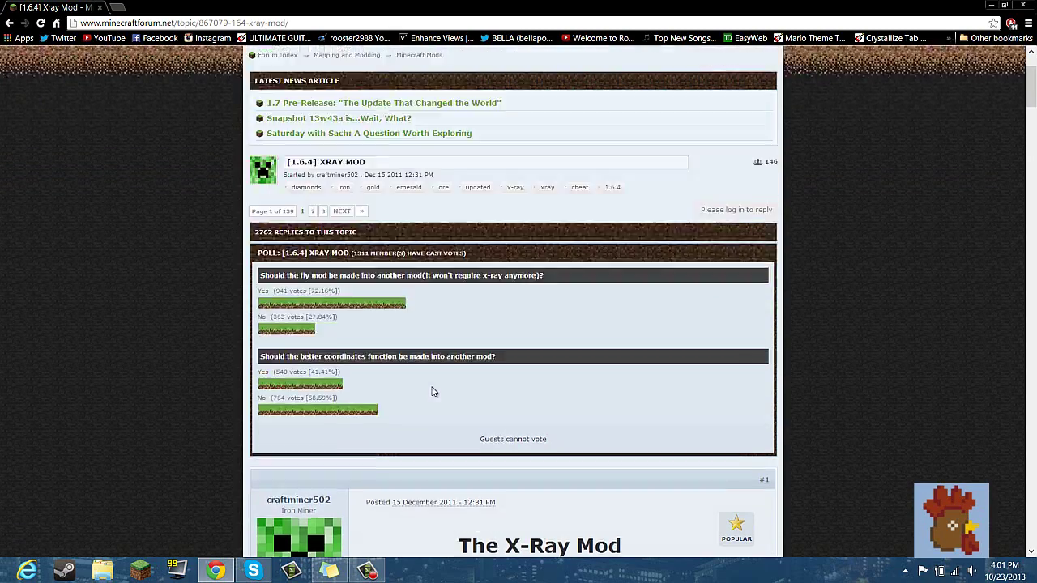
scroll(414, 348, "down", 8)
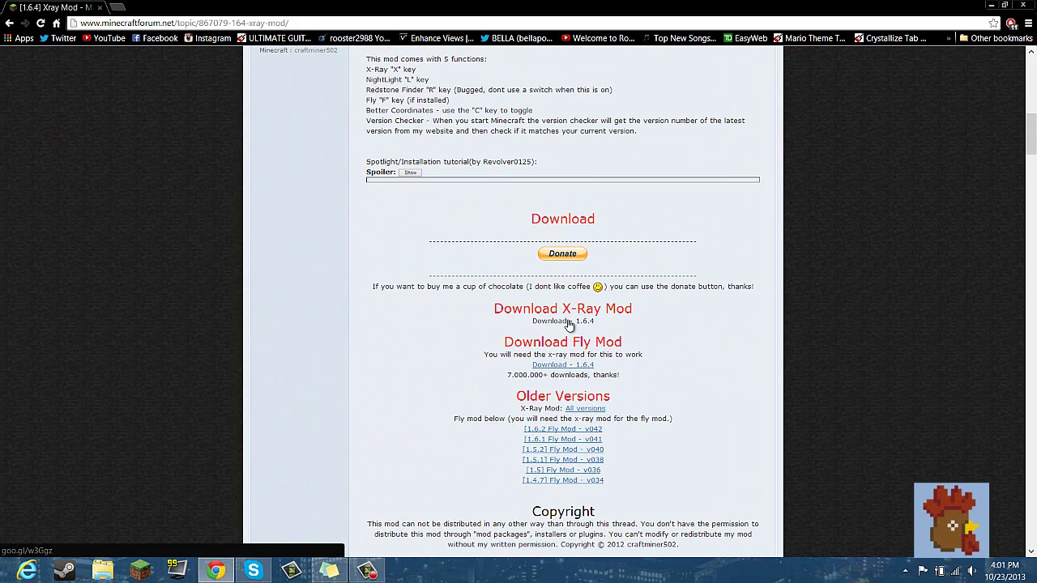
left_click(559, 322)
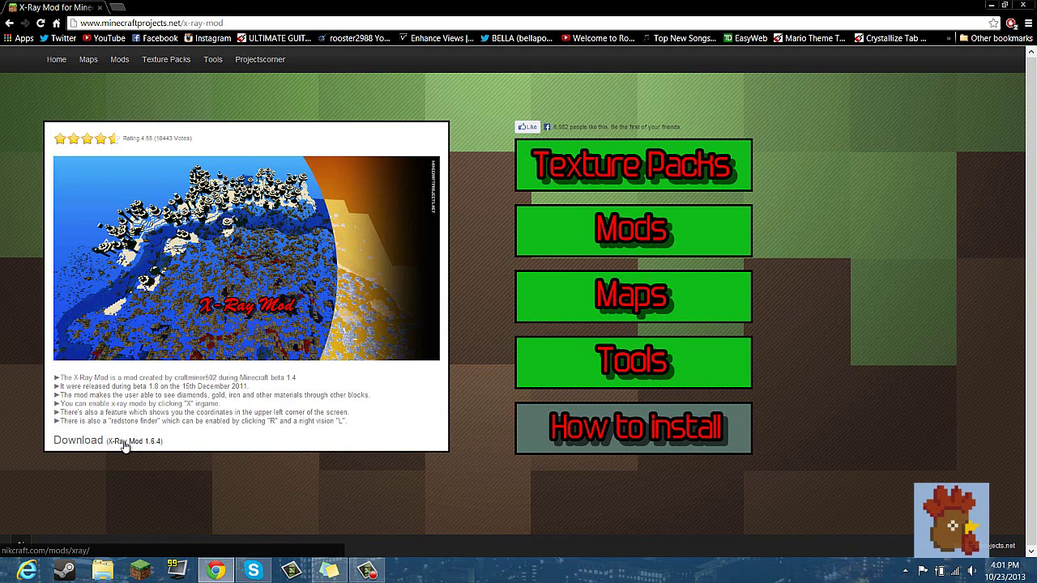
left_click(136, 441)
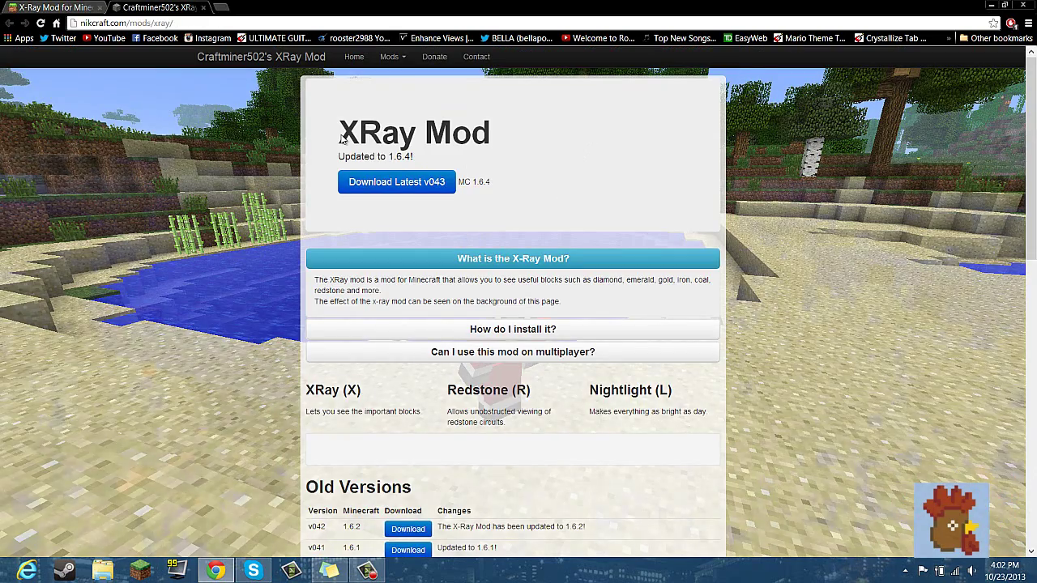
left_click(372, 179)
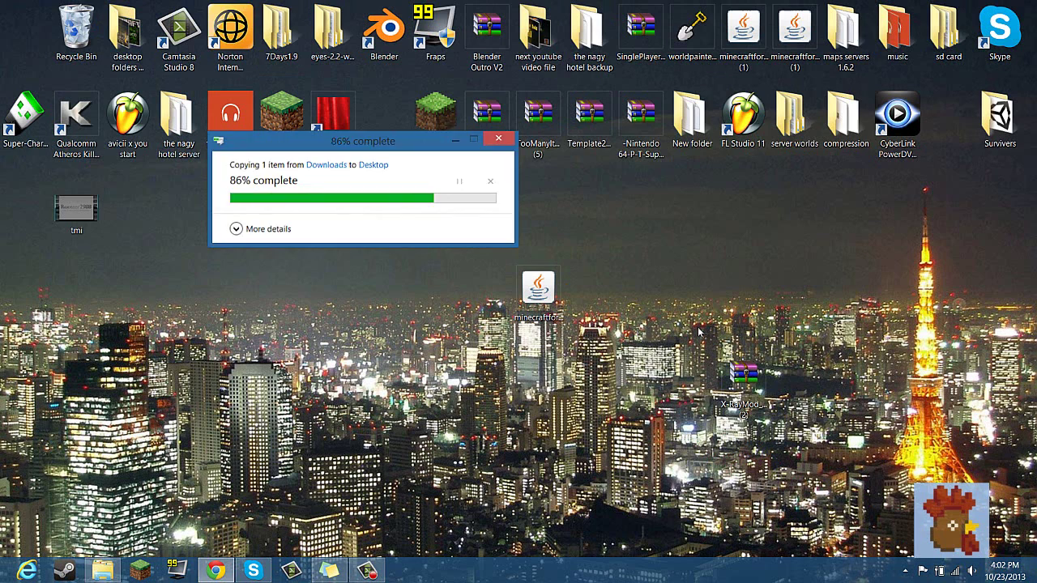
- Close Chrome and open the %appdata% Roaming folder from the Start screen
right_click(224, 576)
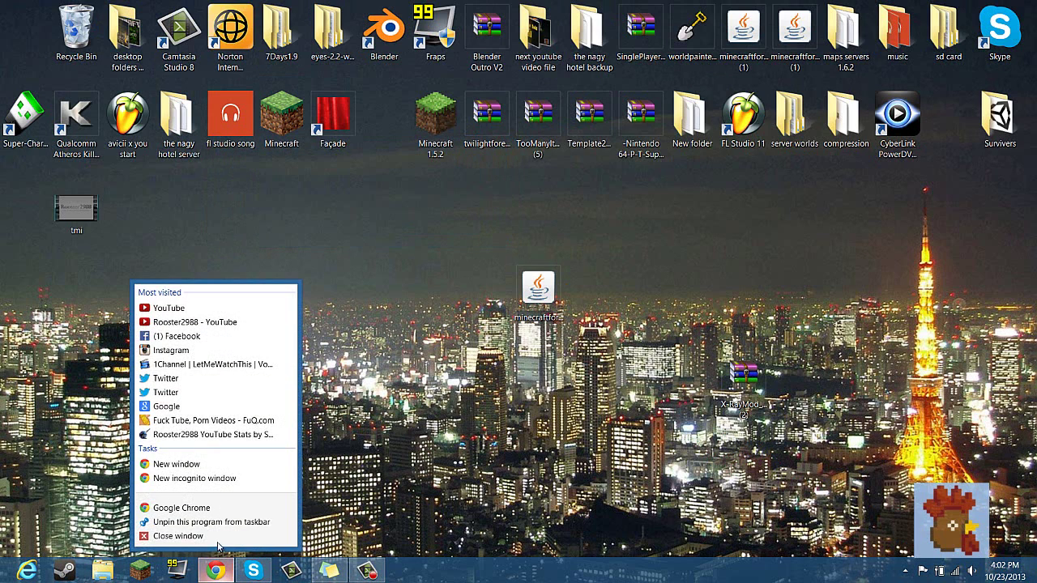
left_click(225, 541)
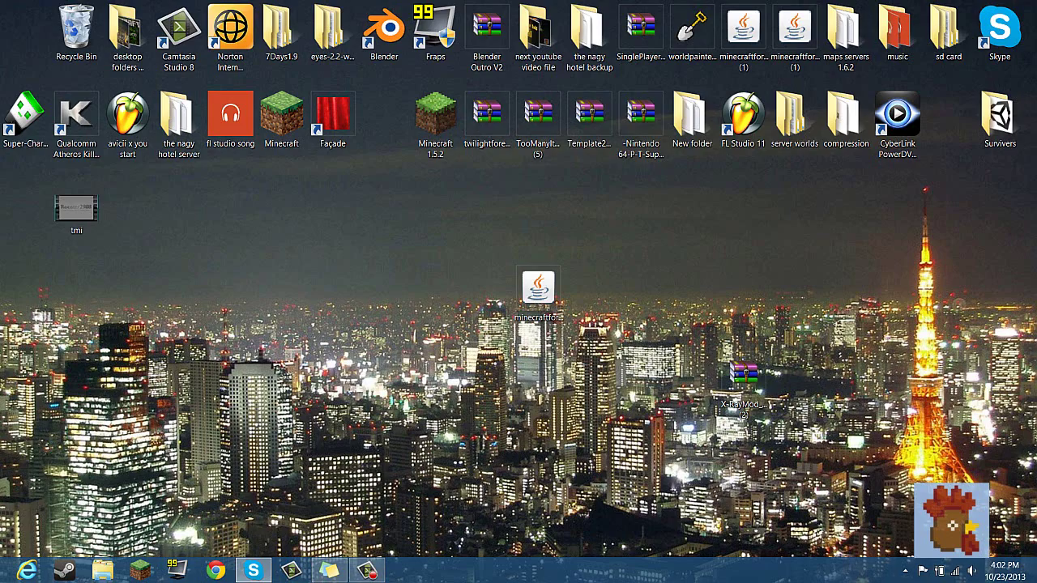
key("super")
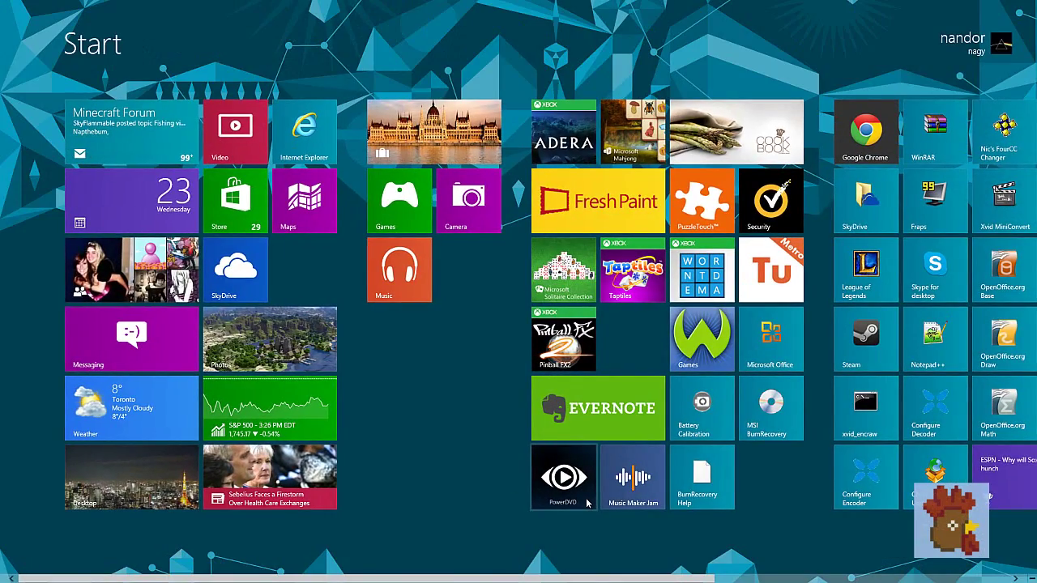
type("%appda")
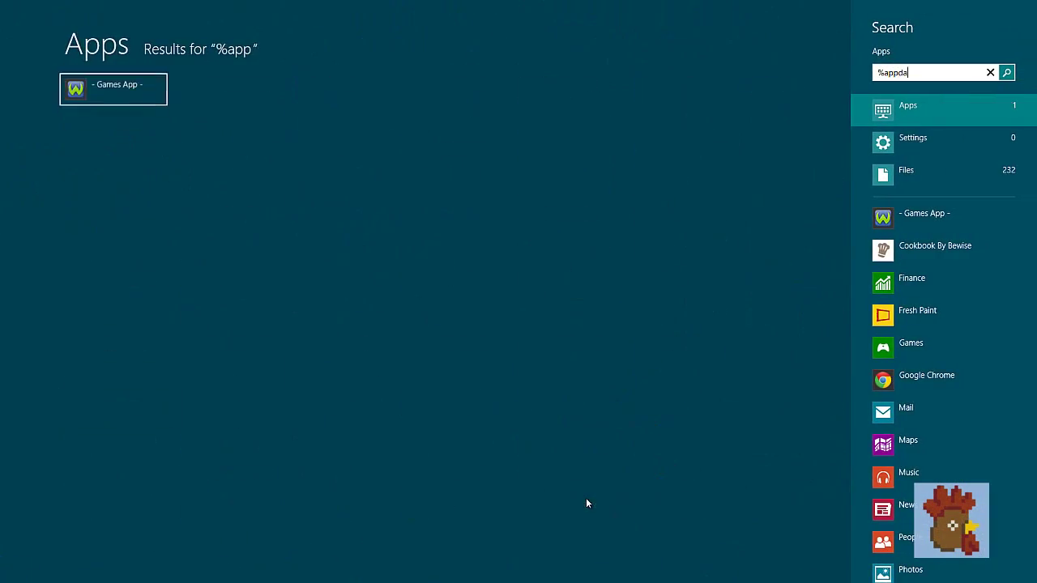
type("tra")
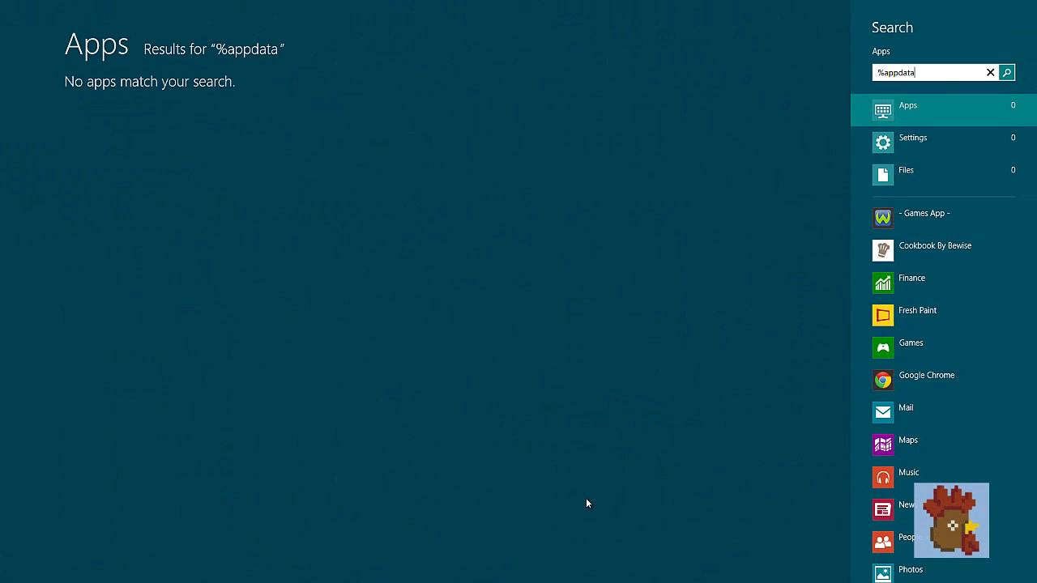
type("%")
key("Down")
key("Return")
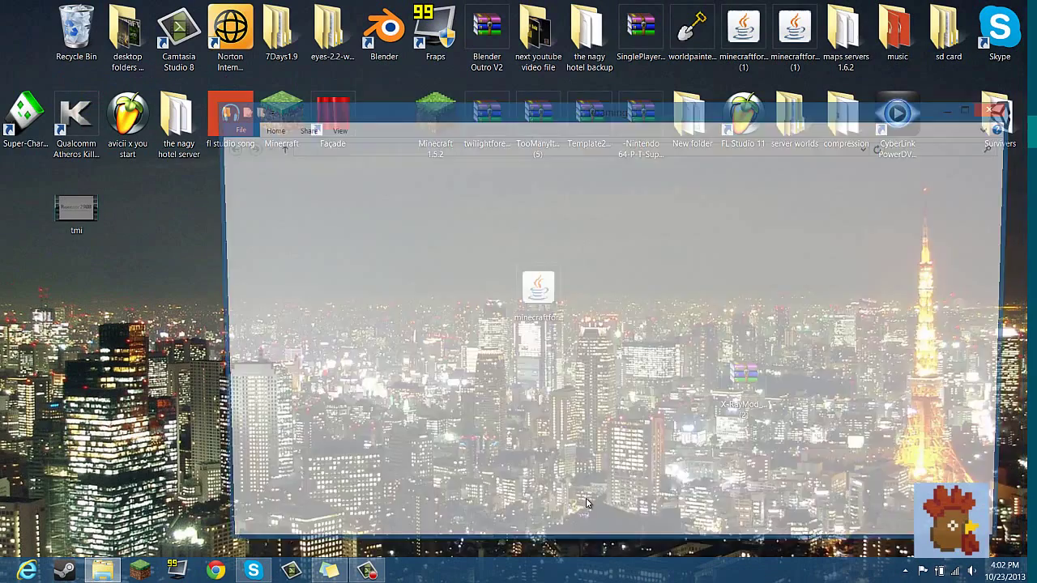
- Copy the jar and JSON files from .minecraft\versions\1.6.4
double_click(372, 192)
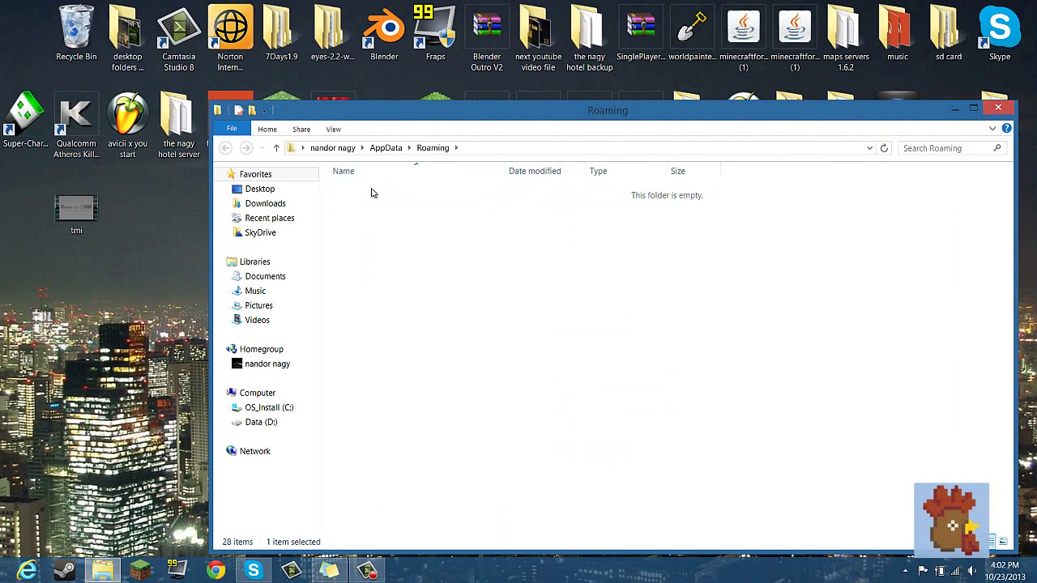
double_click(375, 456)
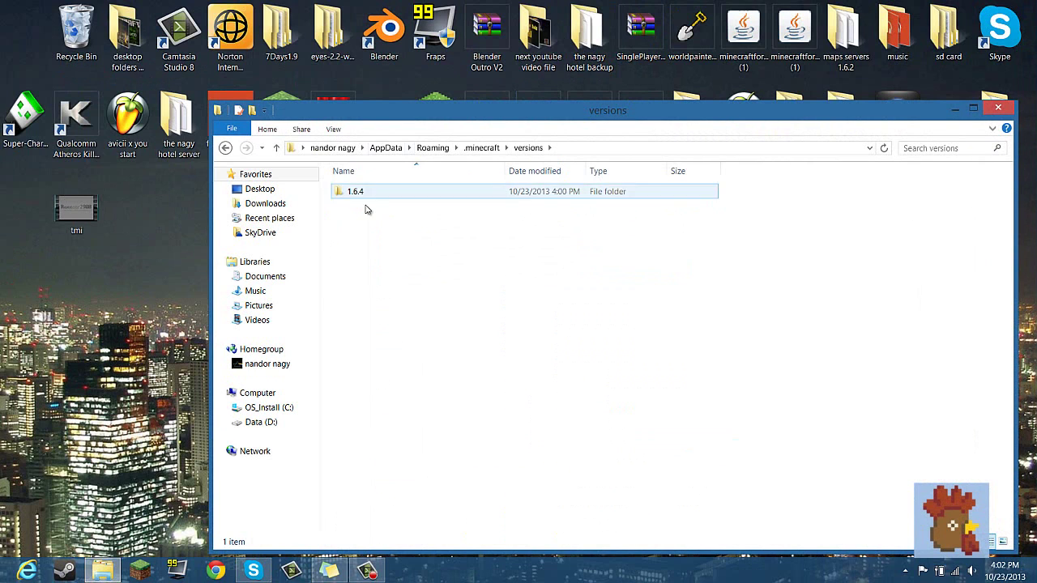
double_click(369, 109)
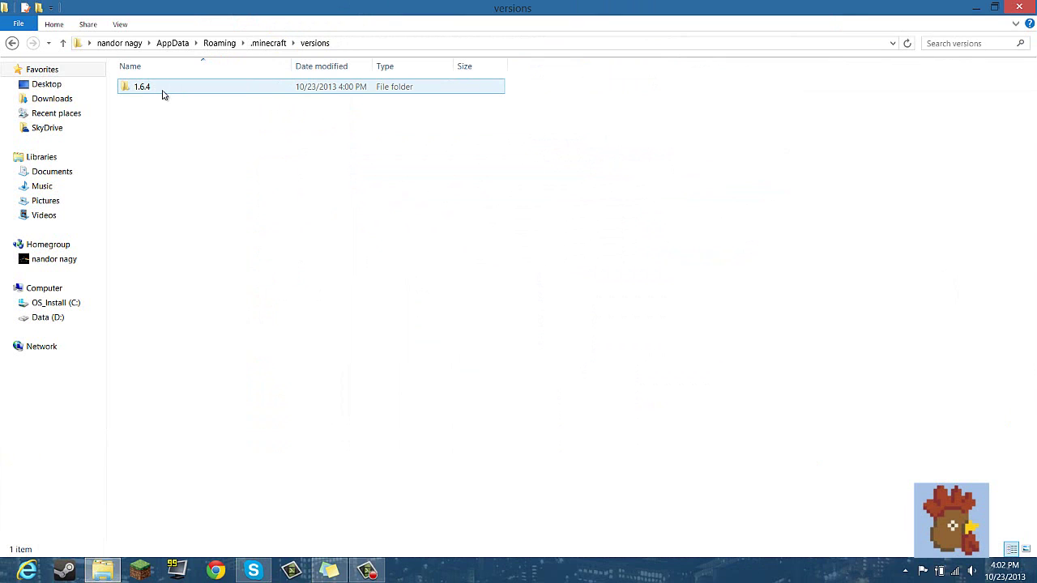
double_click(160, 92)
left_click_drag(185, 162, 149, 86)
right_click(149, 83)
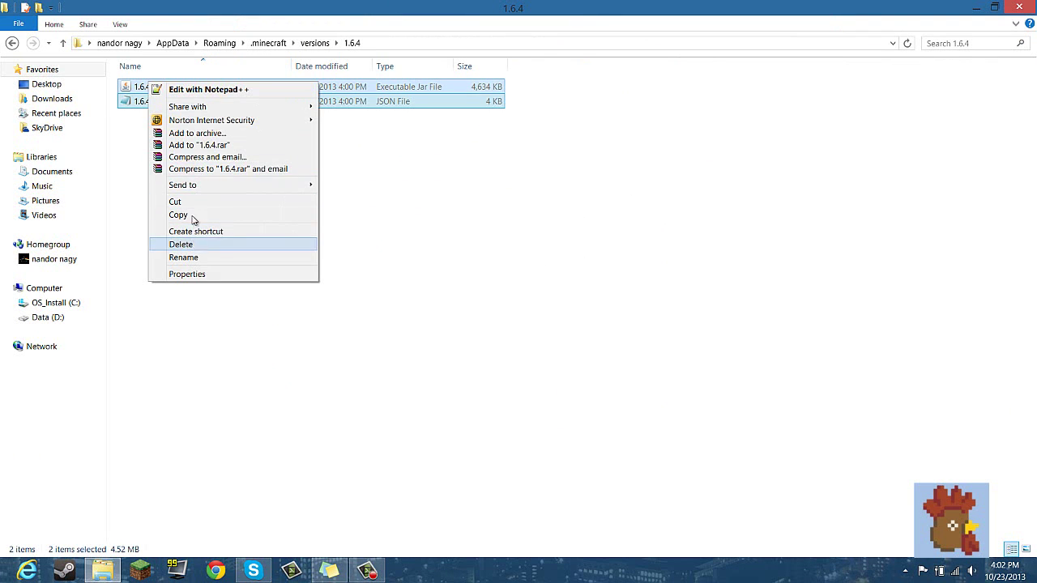
left_click(191, 215)
- Create a new folder named '1.6.4 xray' in the versions folder
left_click(12, 43)
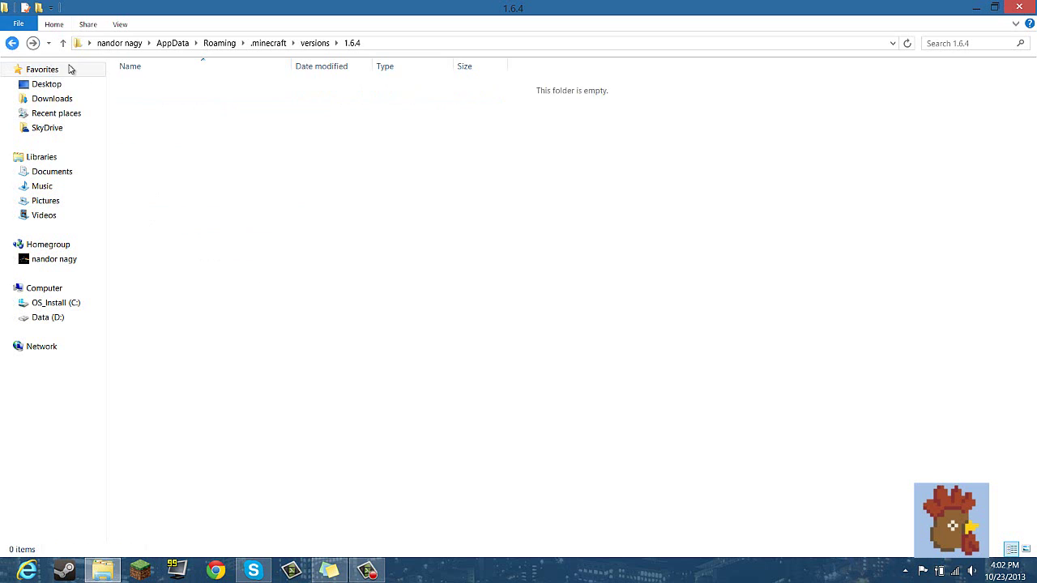
right_click(191, 172)
mouse_move(239, 316)
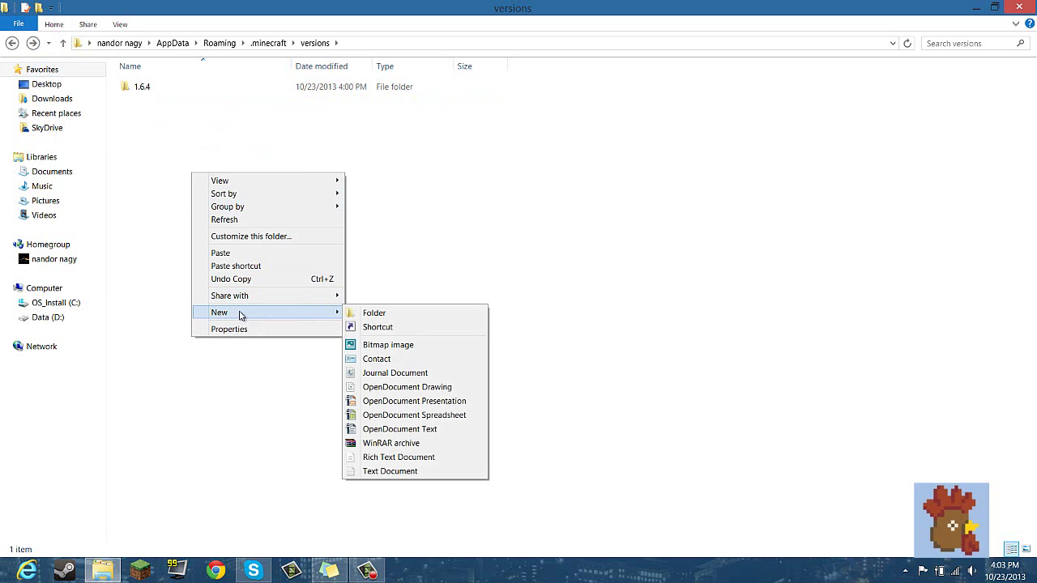
left_click(360, 315)
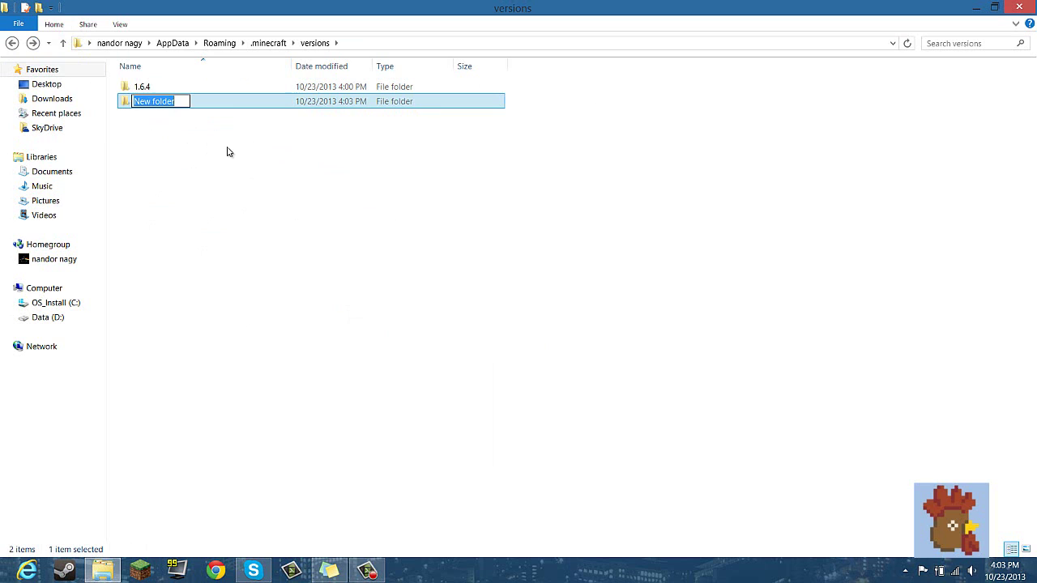
type("1.6.4 xr")
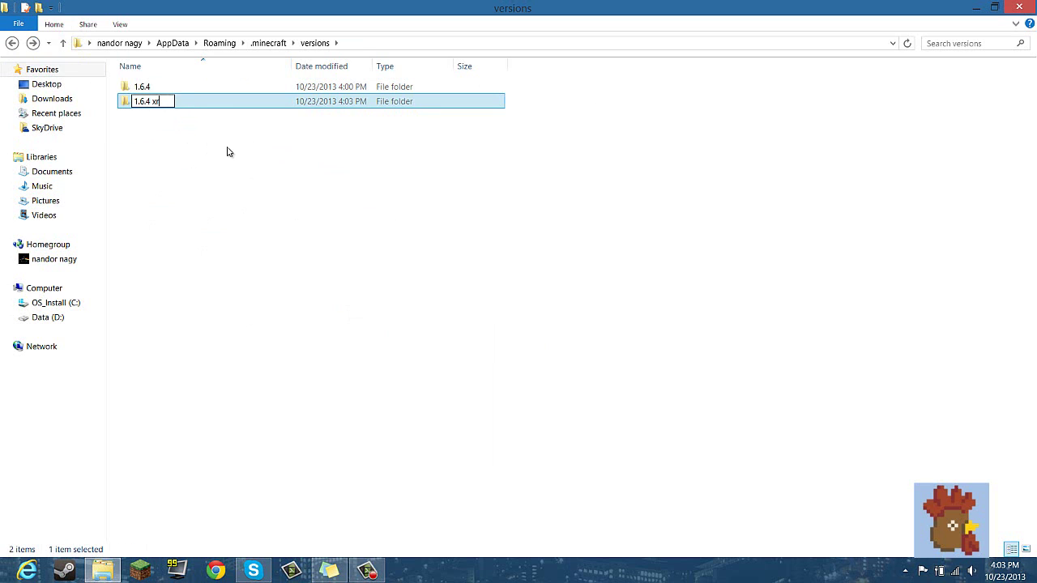
type("ay")
- Confirm the '1.6.4 xray' folder name and paste the copied jar and JSON into it
key("Return")
double_click(203, 107)
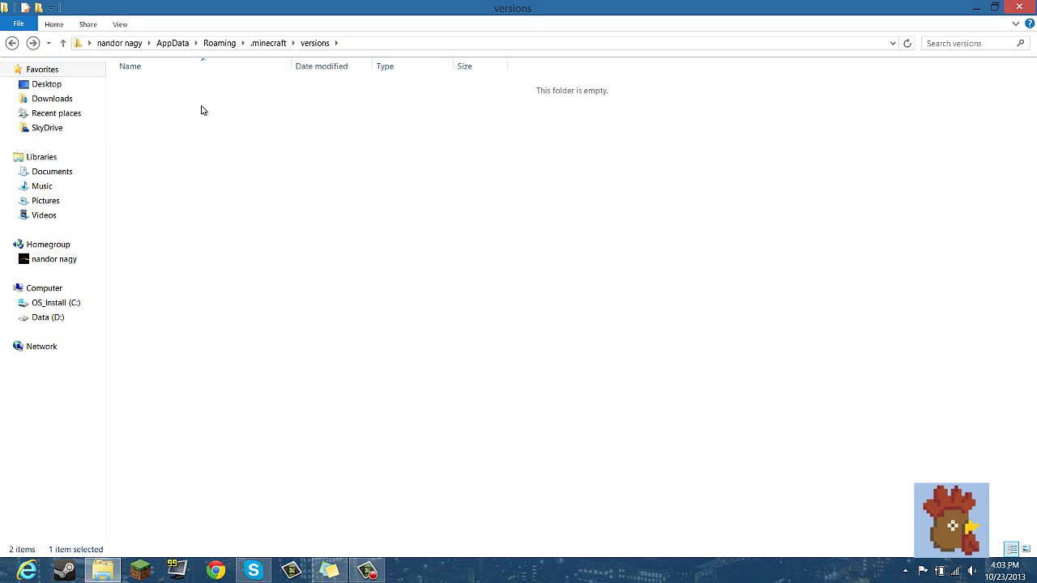
right_click(216, 150)
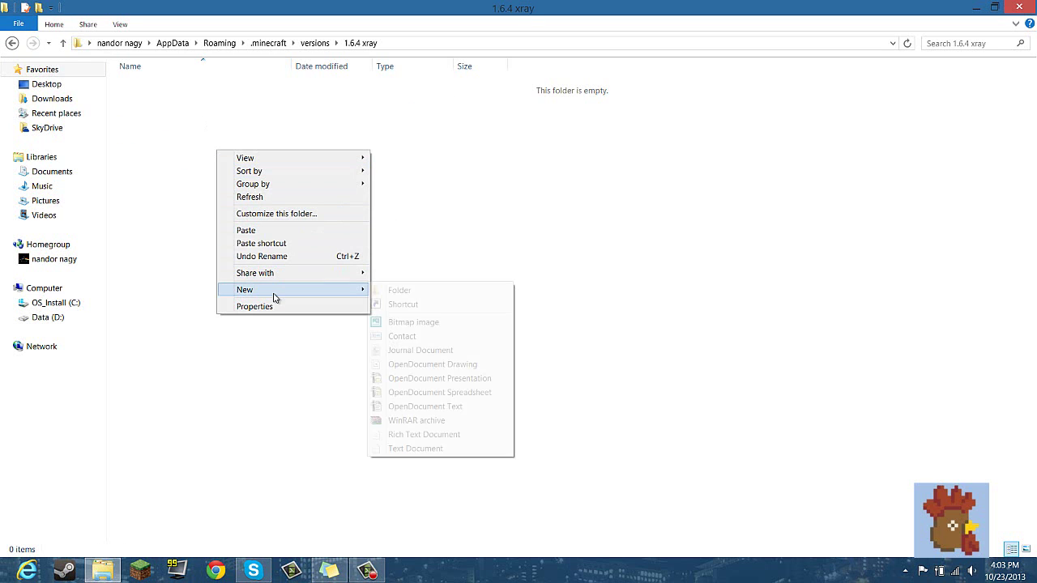
left_click(270, 230)
- Rename both pasted files to '1.6.4 xray' and open the JSON file
right_click(159, 108)
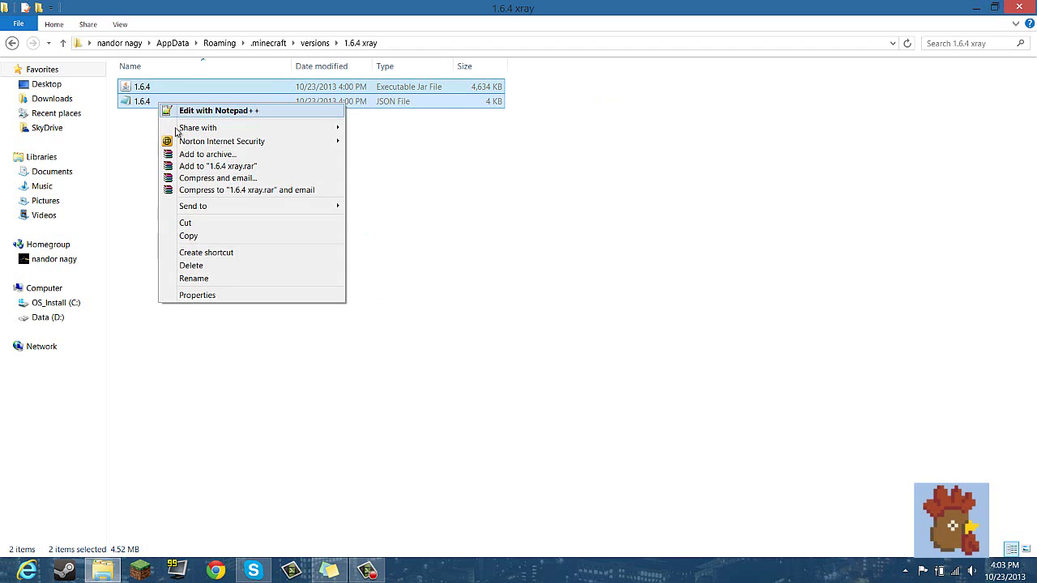
left_click(202, 280)
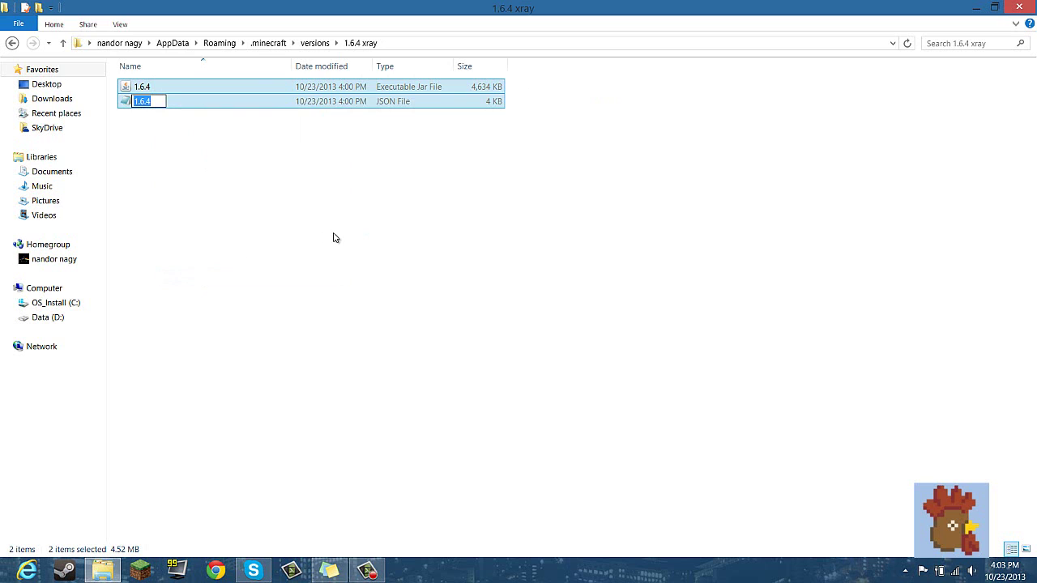
key("BackSpace")
type("1.6.4 ")
type("xray")
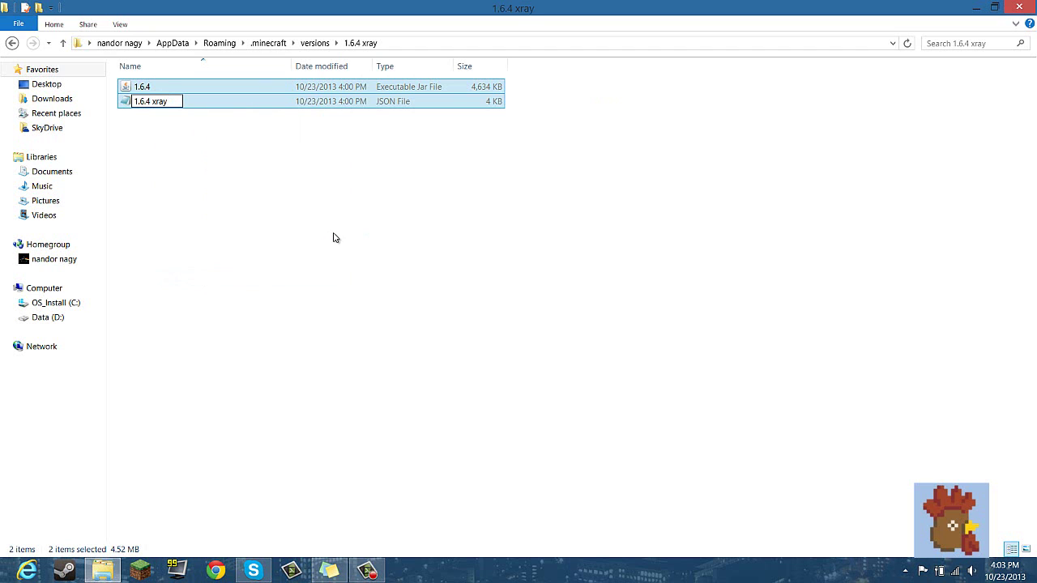
key("Return")
left_click(136, 117)
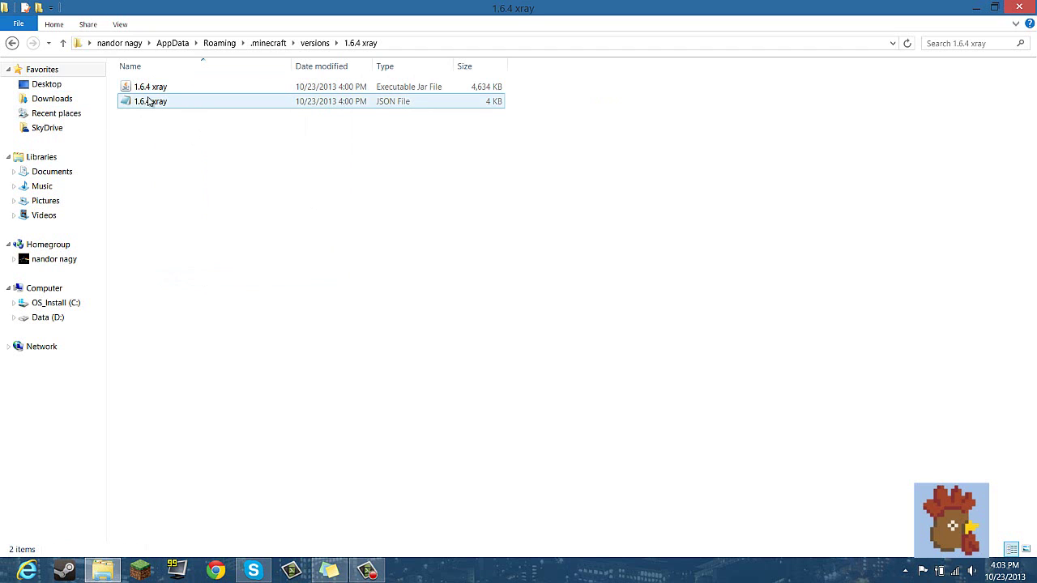
double_click(155, 106)
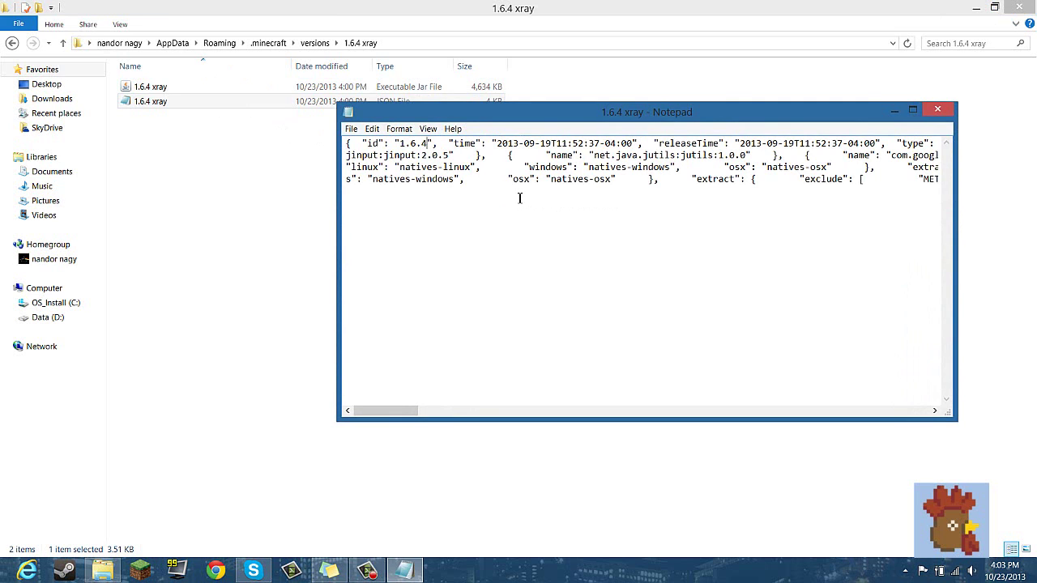
- Change the JSON id to '1.6.4 xray', save the file, and close Notepad
type("xray")
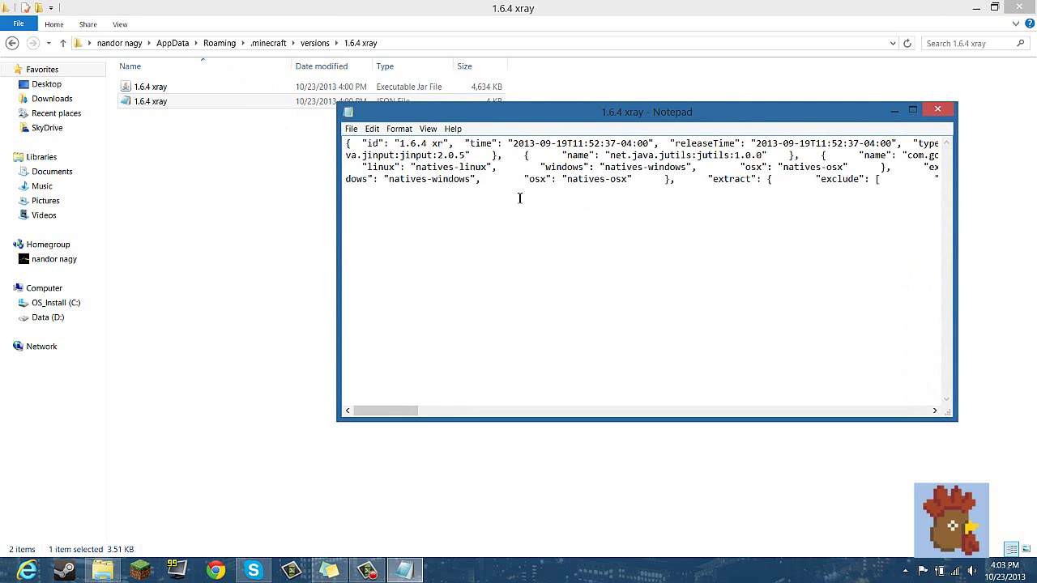
left_click(351, 128)
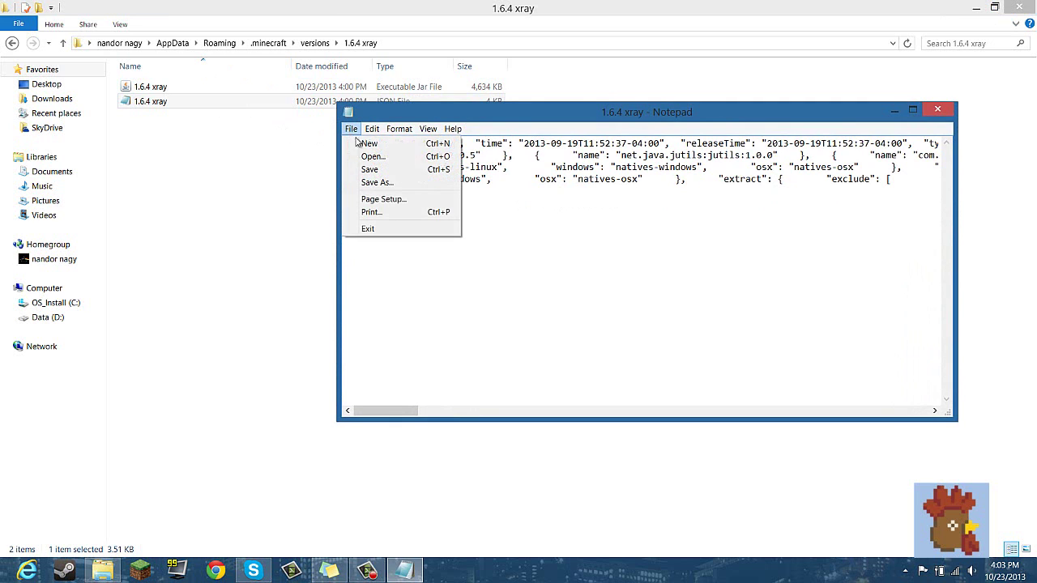
left_click(363, 169)
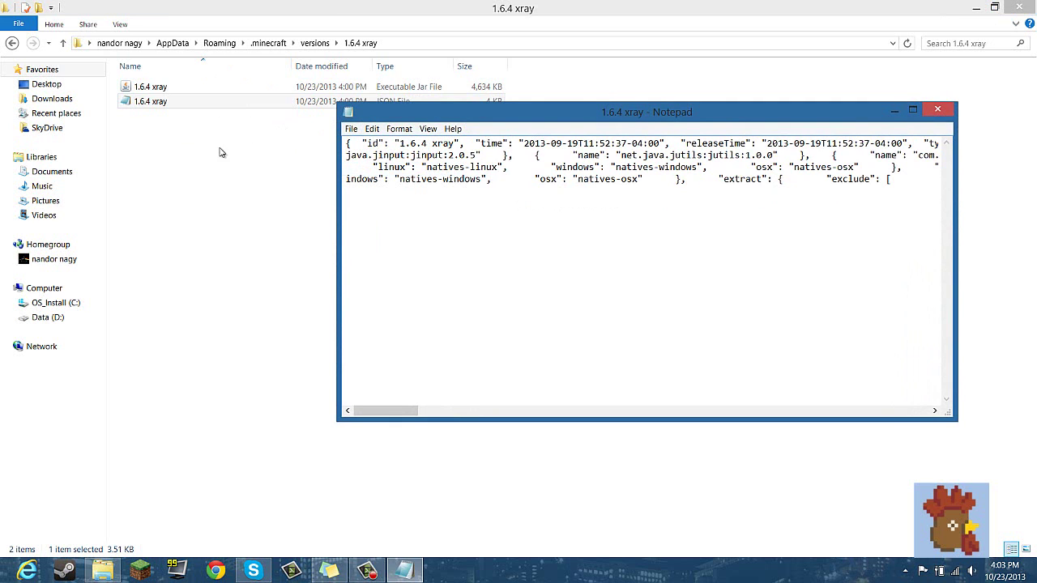
left_click(937, 112)
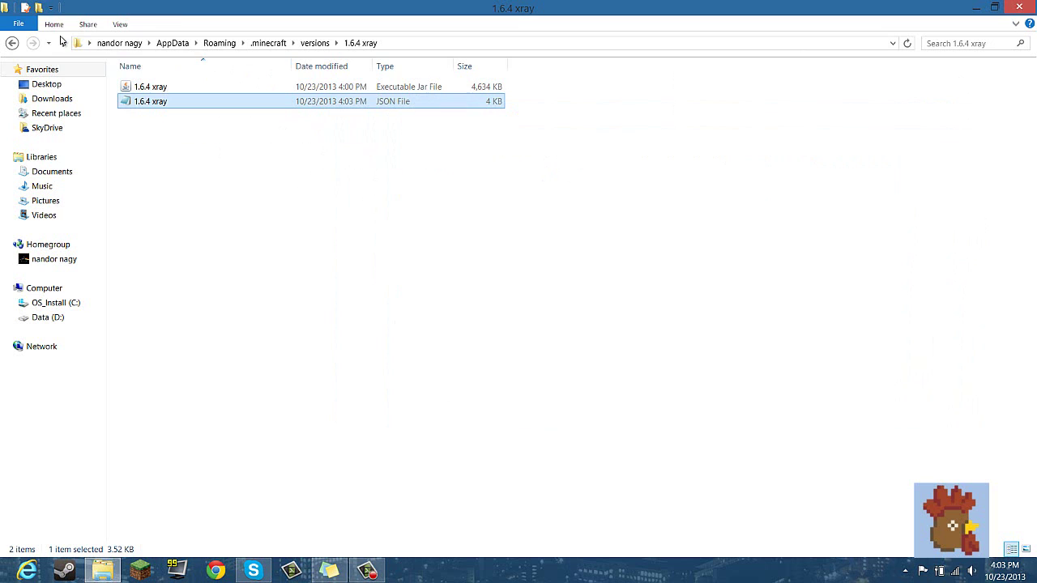
- Delete the original 1.6.4 version folder and open the 1.6.4 xray folder
left_click(12, 43)
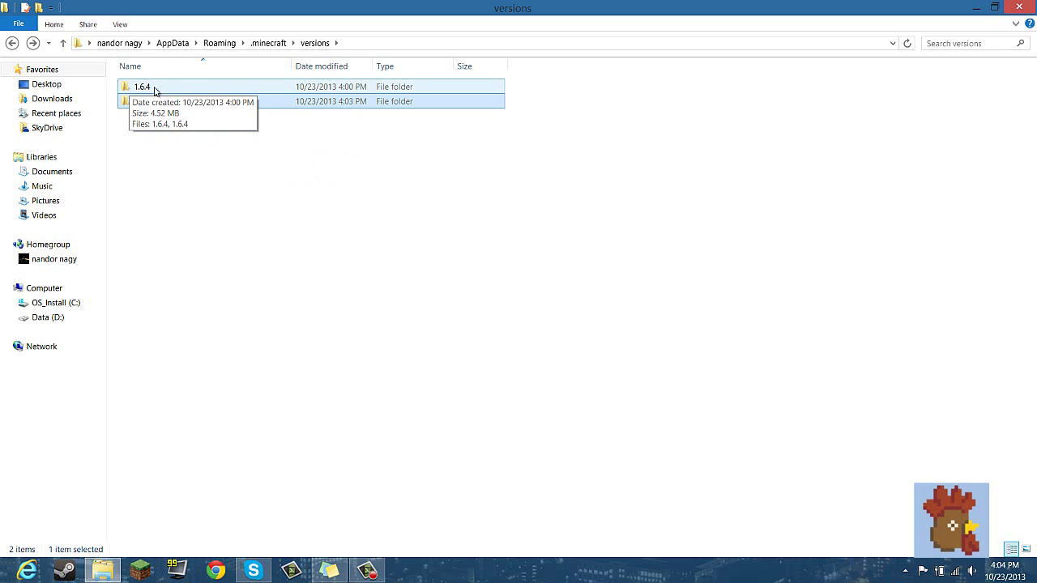
right_click(157, 86)
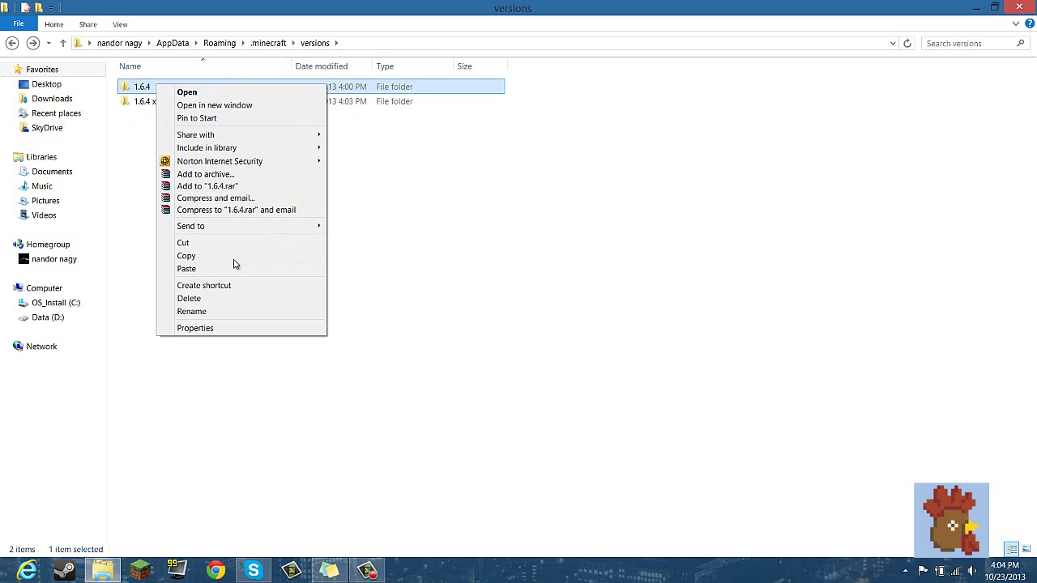
left_click(206, 300)
left_click(152, 89)
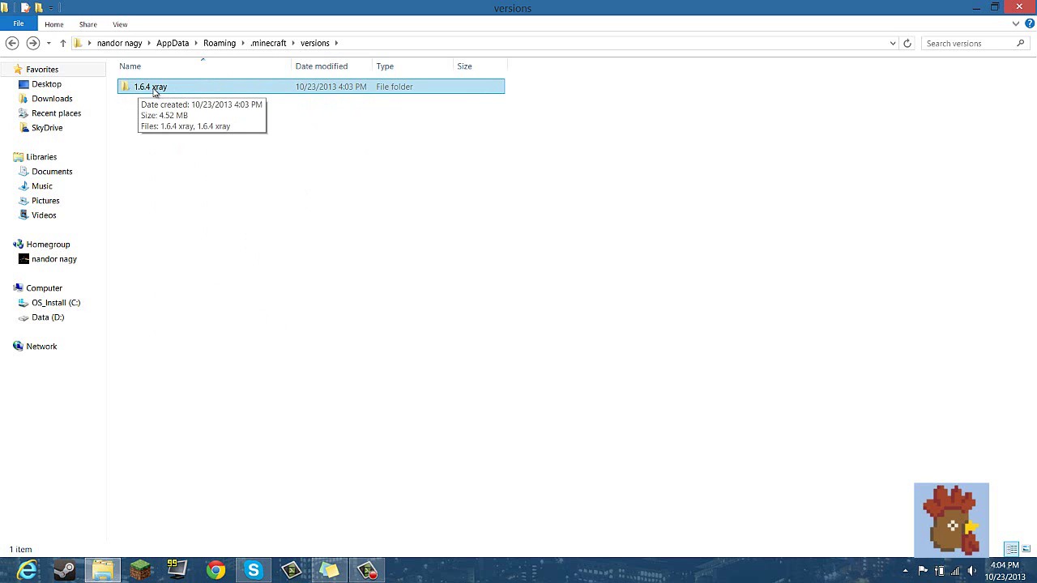
double_click(154, 91)
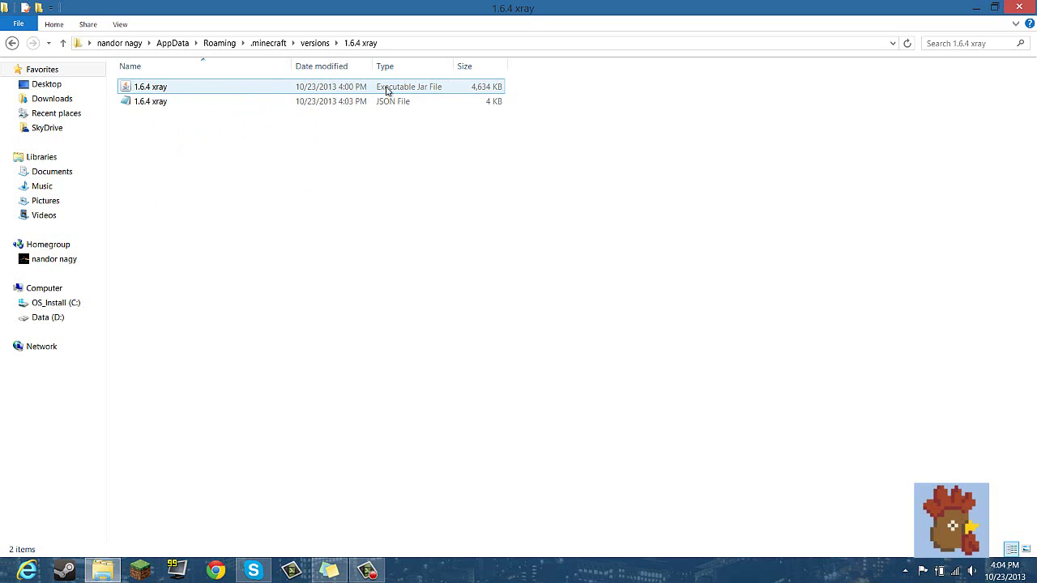
- Open 1.6.4 xray.jar in WinRAR, dismiss the license reminder, and show the desktop
left_click(168, 92)
right_click(167, 89)
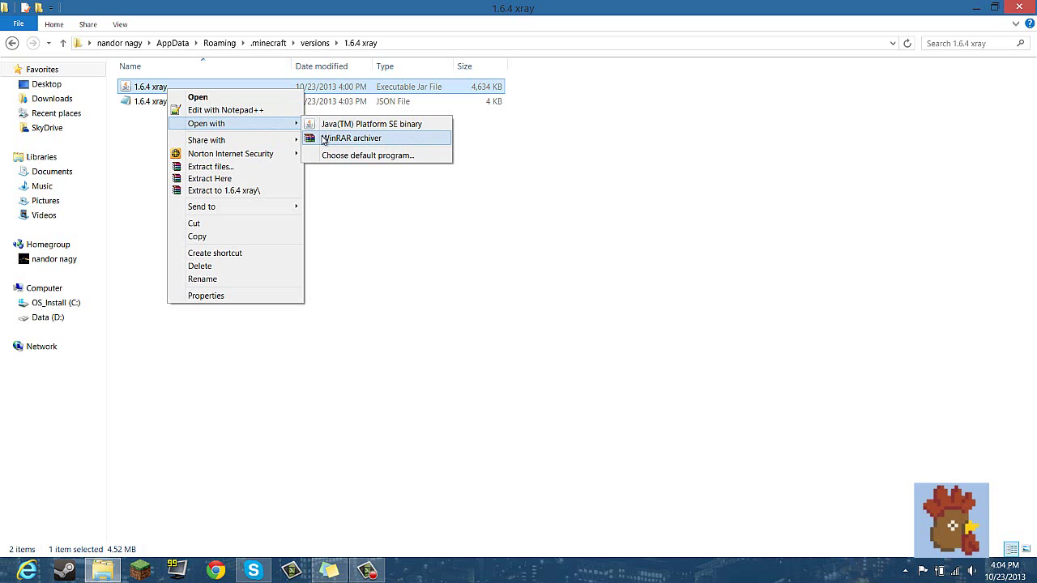
left_click(324, 139)
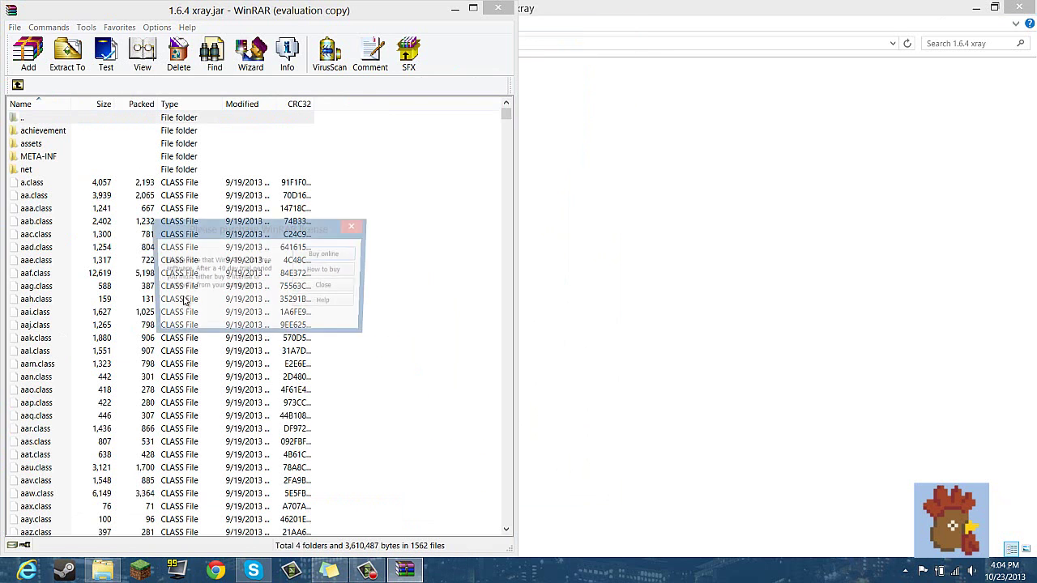
left_click(336, 290)
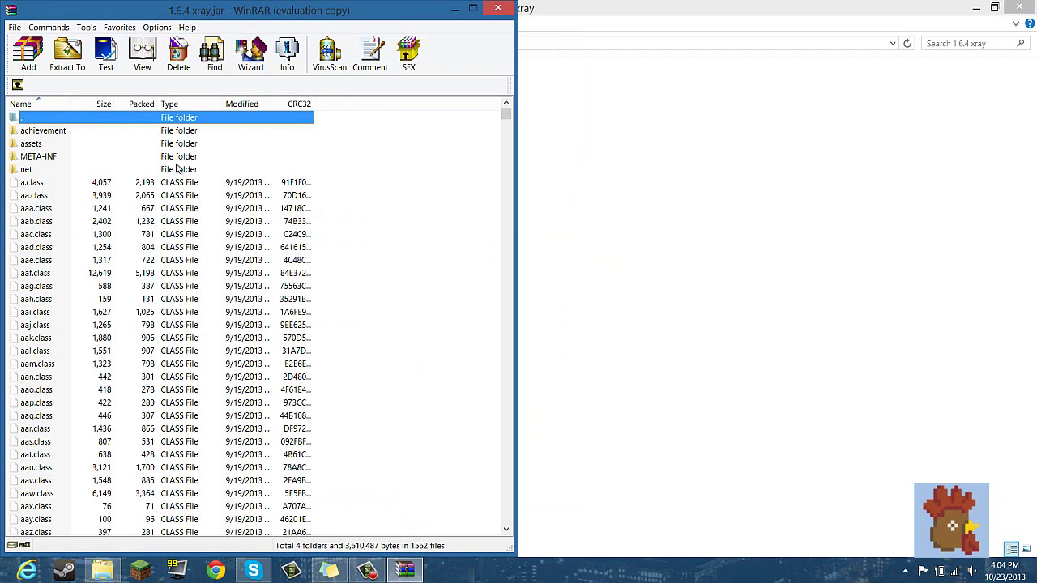
key("super+d")
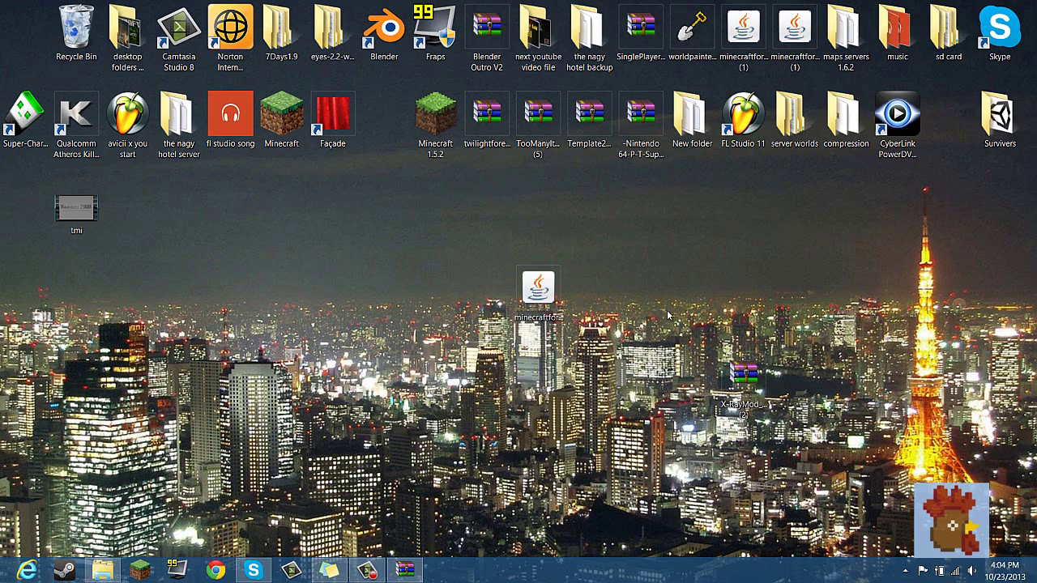
- Open X-RayMod_v043 (2).zip docked right beside the jar window and select its four class files
double_click(740, 374)
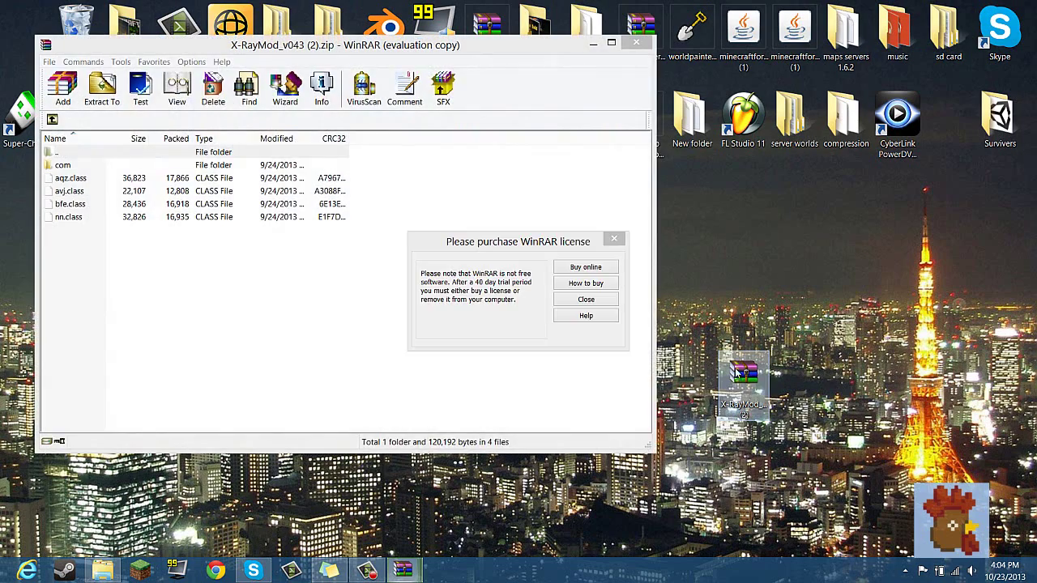
left_click(591, 298)
left_click(654, 62)
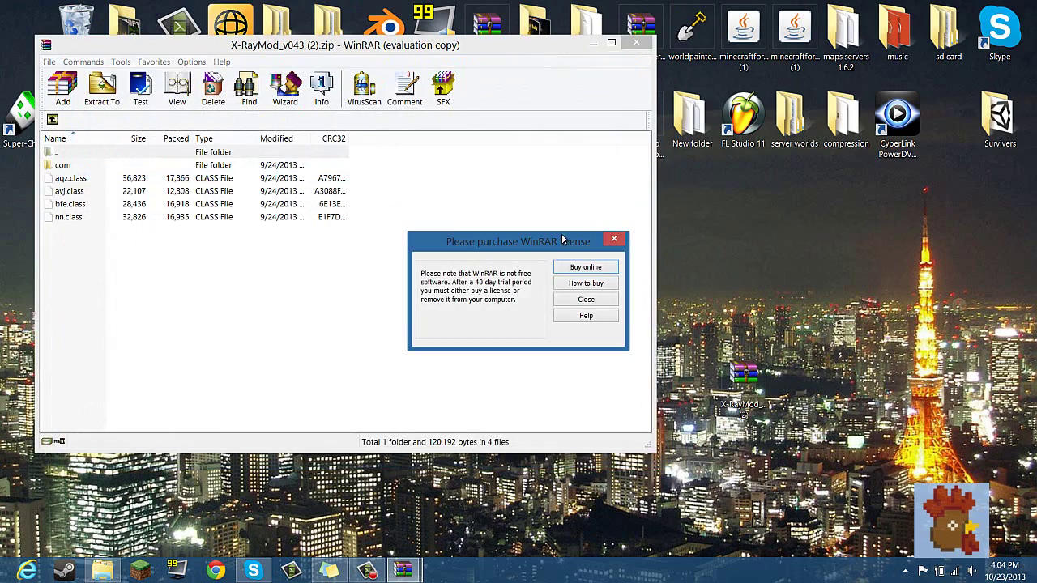
left_click(586, 300)
key("super+Right")
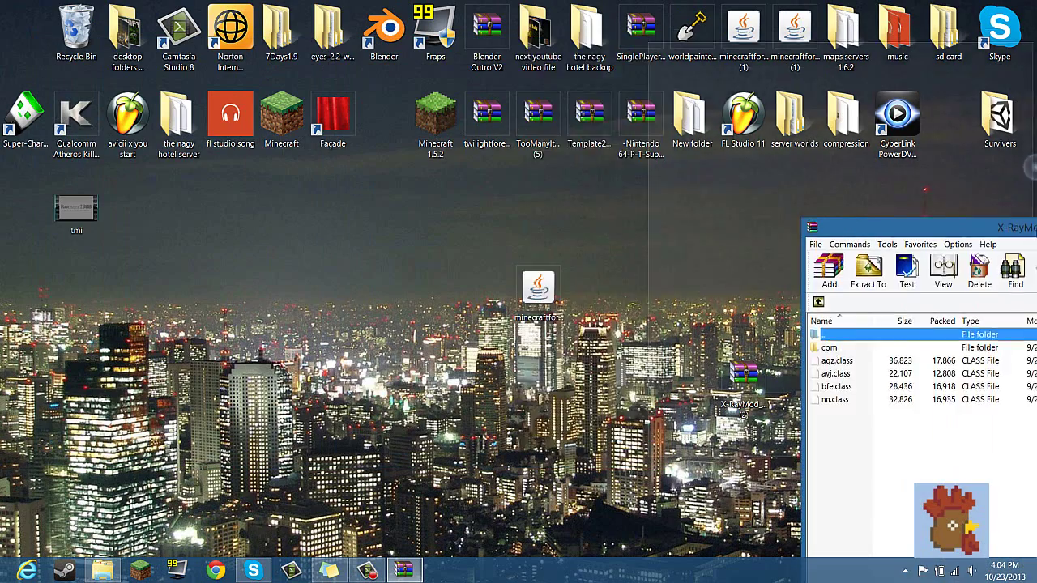
mouse_move(394, 574)
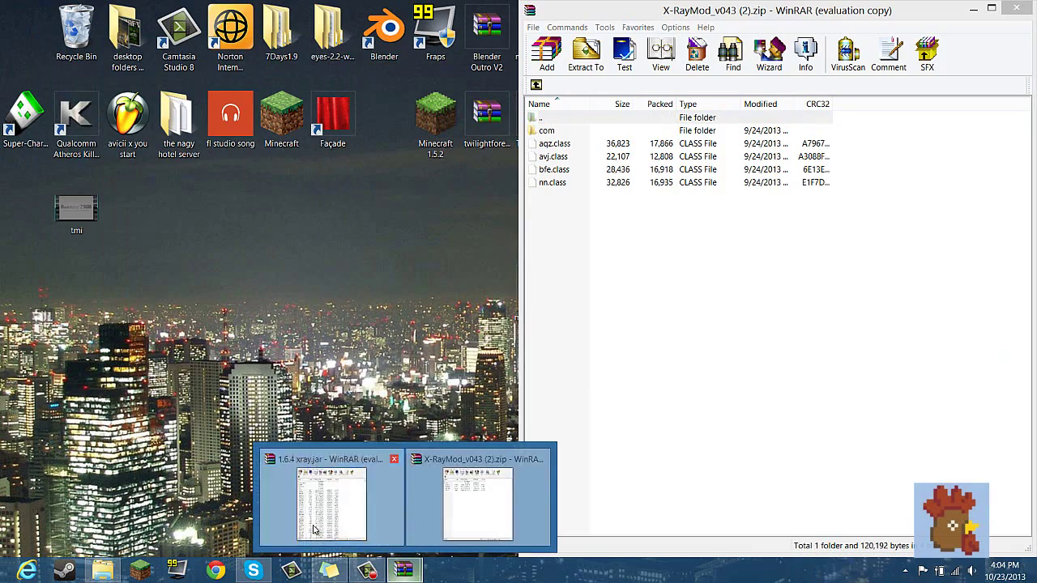
left_click(331, 497)
mouse_move(645, 233)
left_mouse_down()
mouse_move(571, 177)
mouse_move(557, 199)
mouse_move(553, 149)
mouse_move(568, 145)
left_mouse_up()
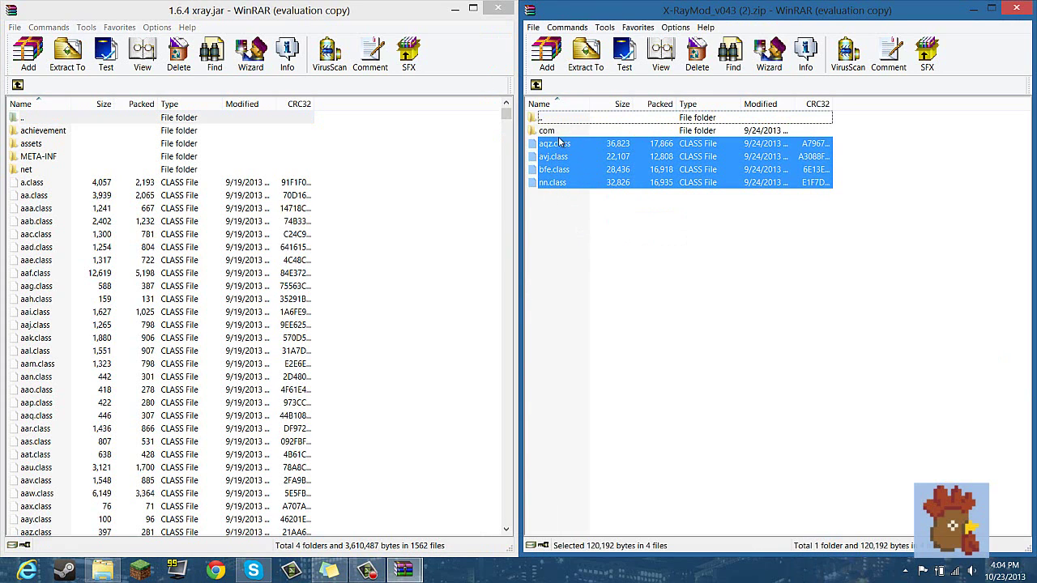
left_click_drag(648, 176, 519, 185)
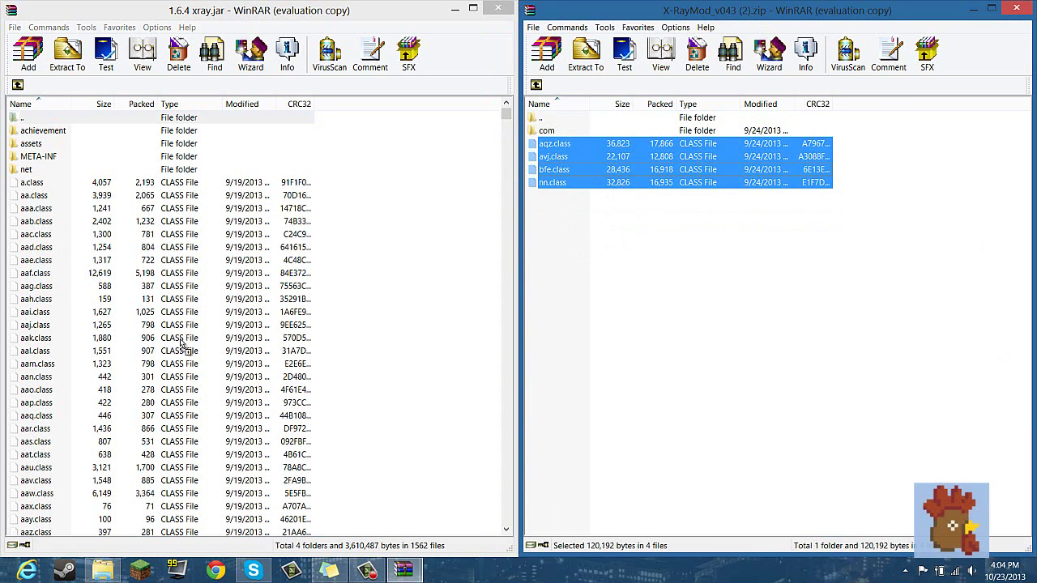
- Add the mod's four class files and com folder into 1.6.4 xray.jar
left_click_drag(178, 332, 179, 333)
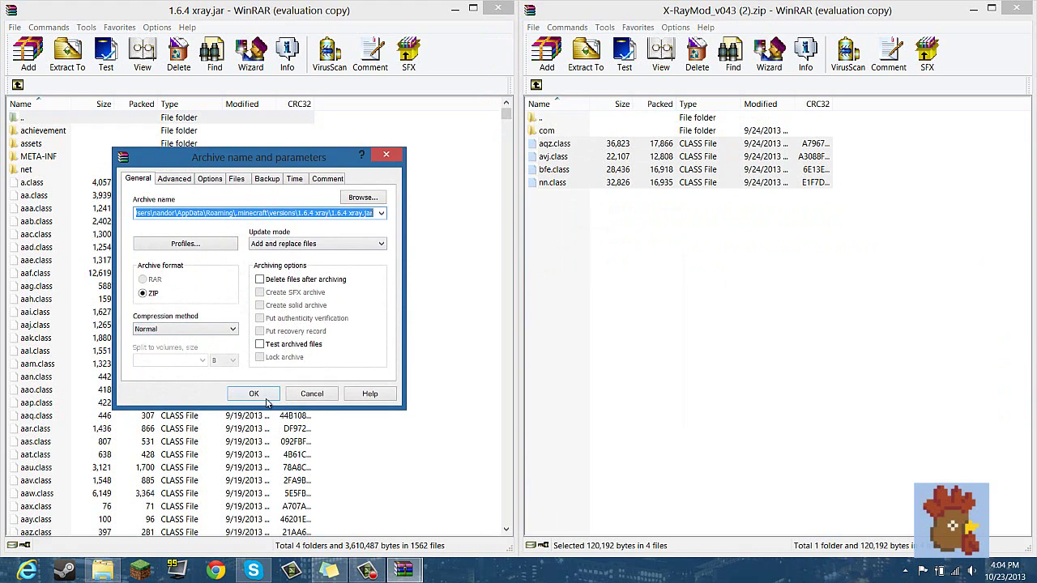
left_click(265, 397)
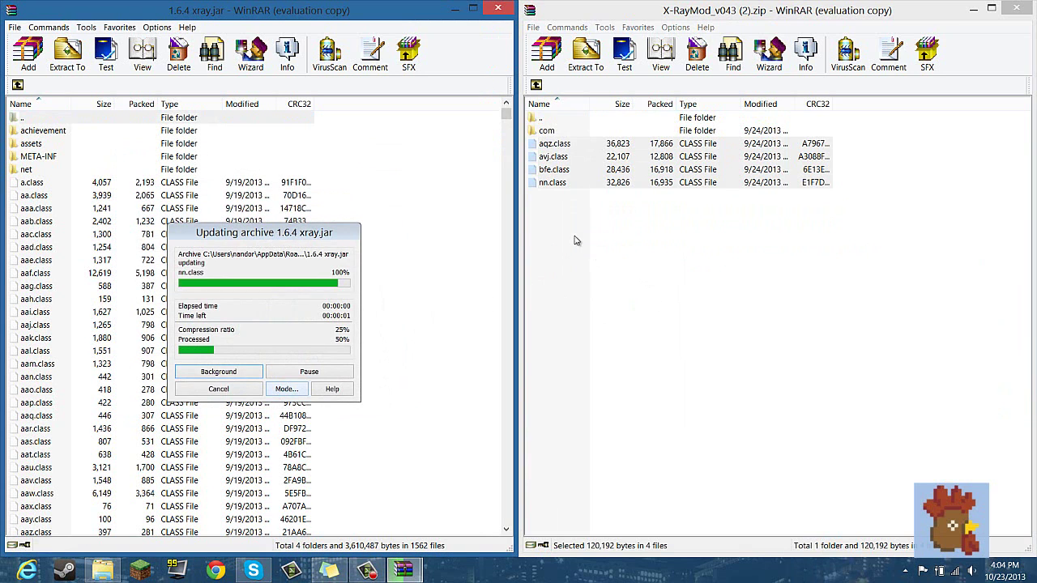
left_click(547, 132)
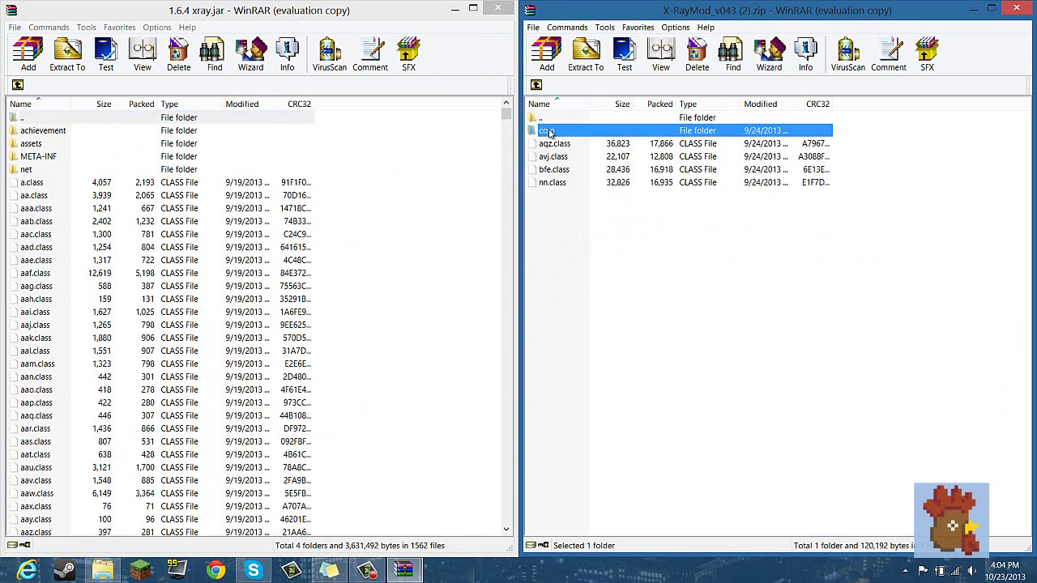
left_click_drag(141, 157, 140, 157)
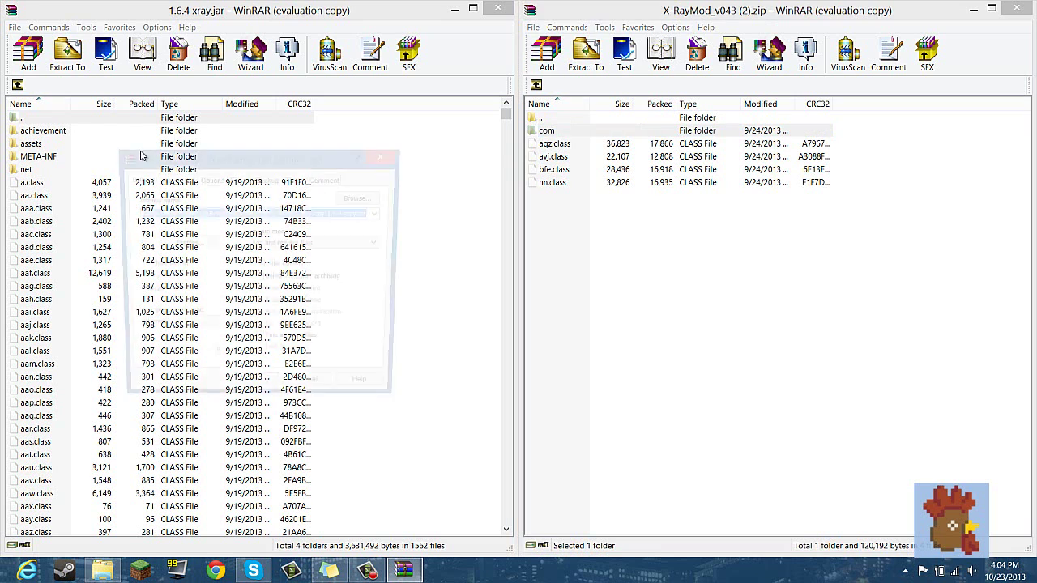
left_click(268, 396)
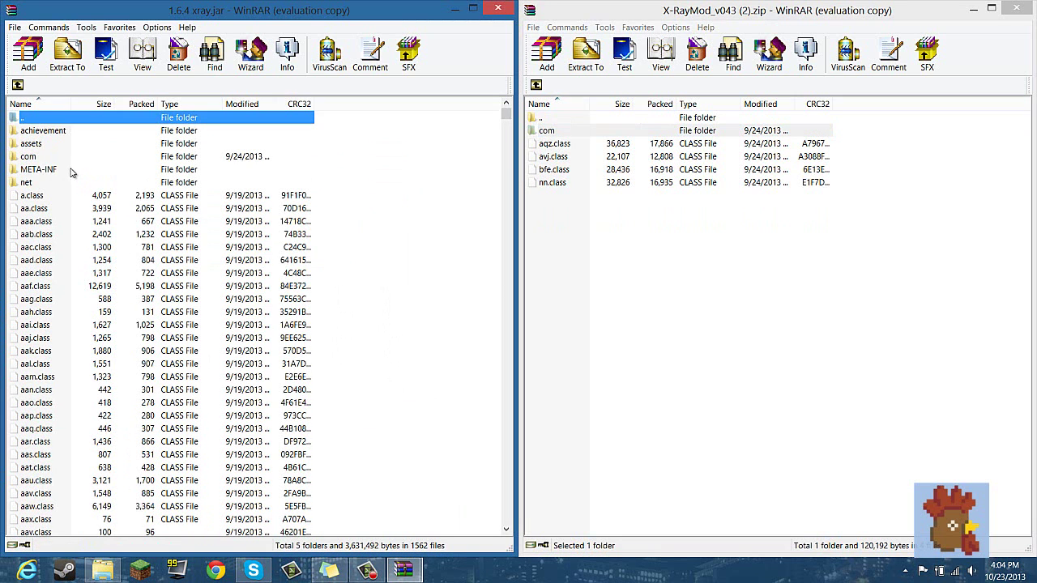
- Delete the META-INF folder from the jar and close the archive
left_click(48, 172)
right_click(47, 174)
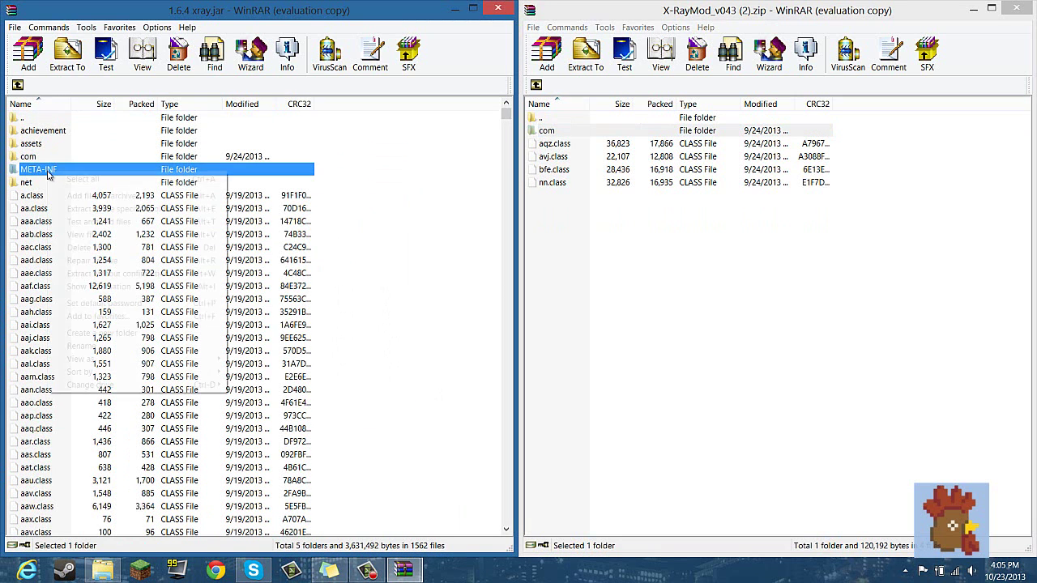
left_click(81, 248)
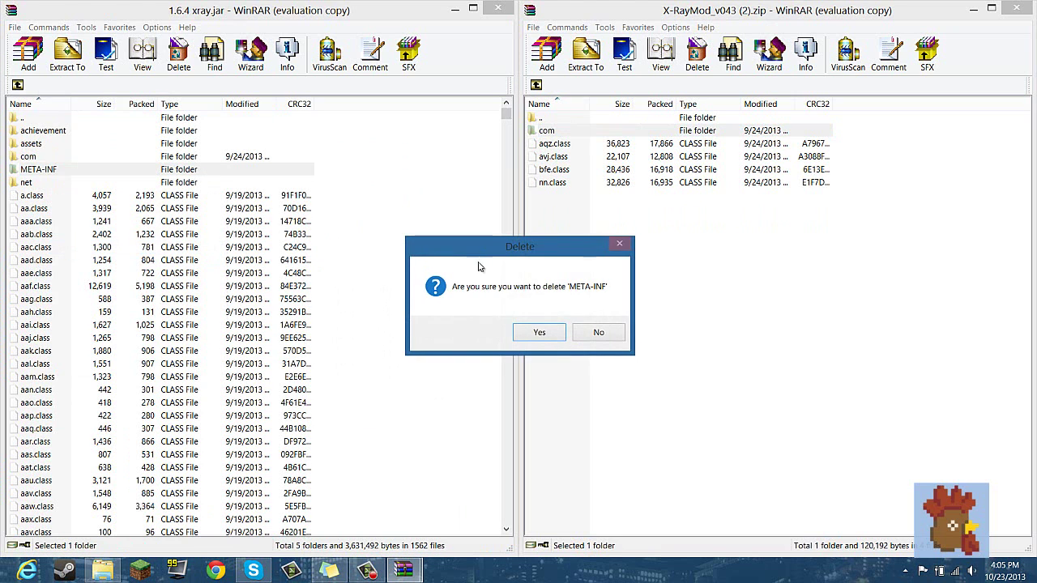
left_click(541, 333)
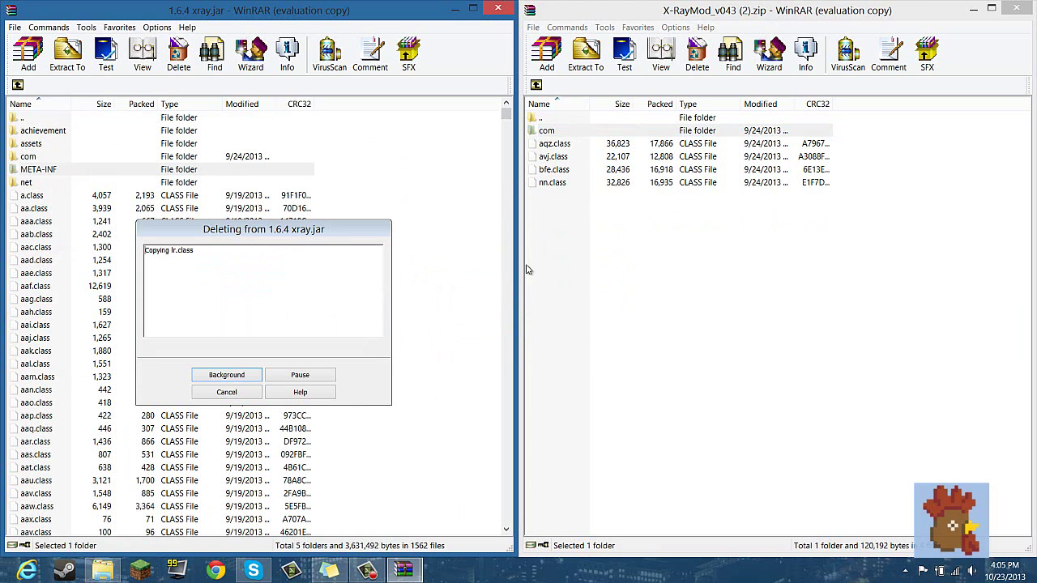
left_click(500, 10)
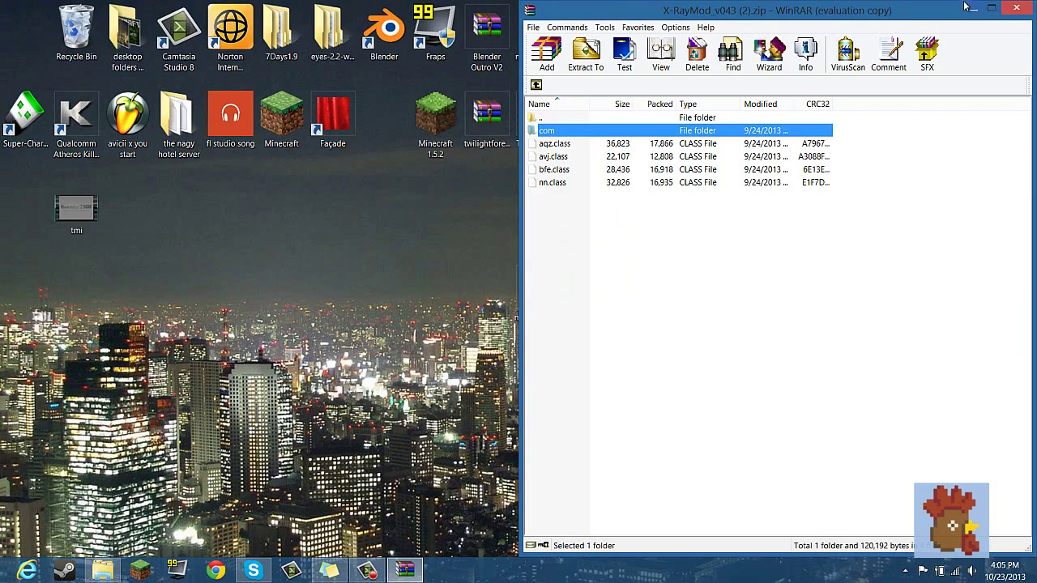
- Close the mod archive and launch Minecraft full-screen with the 1.6.4 xray version
left_click(1017, 9)
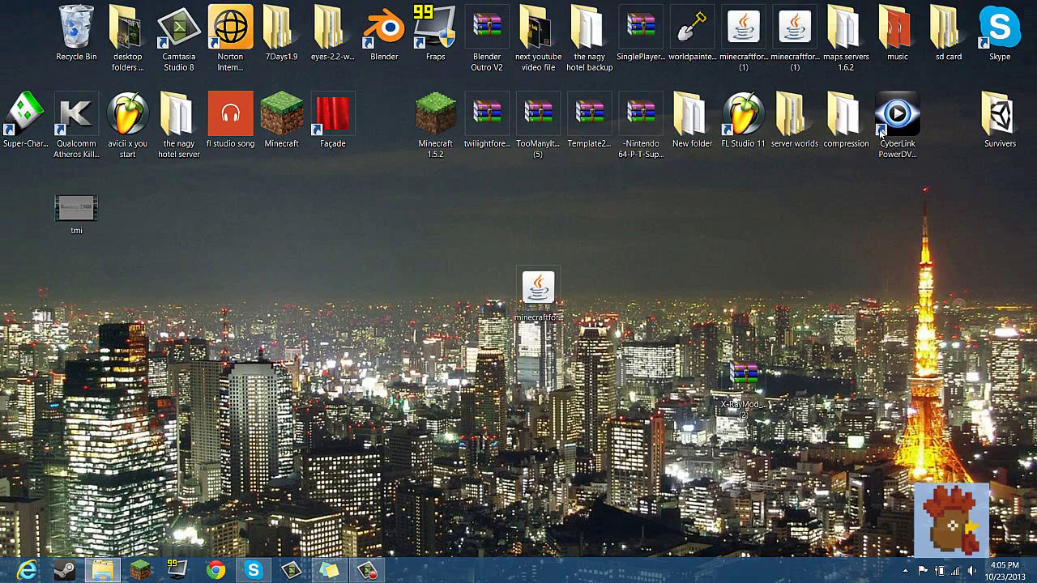
left_click(149, 573)
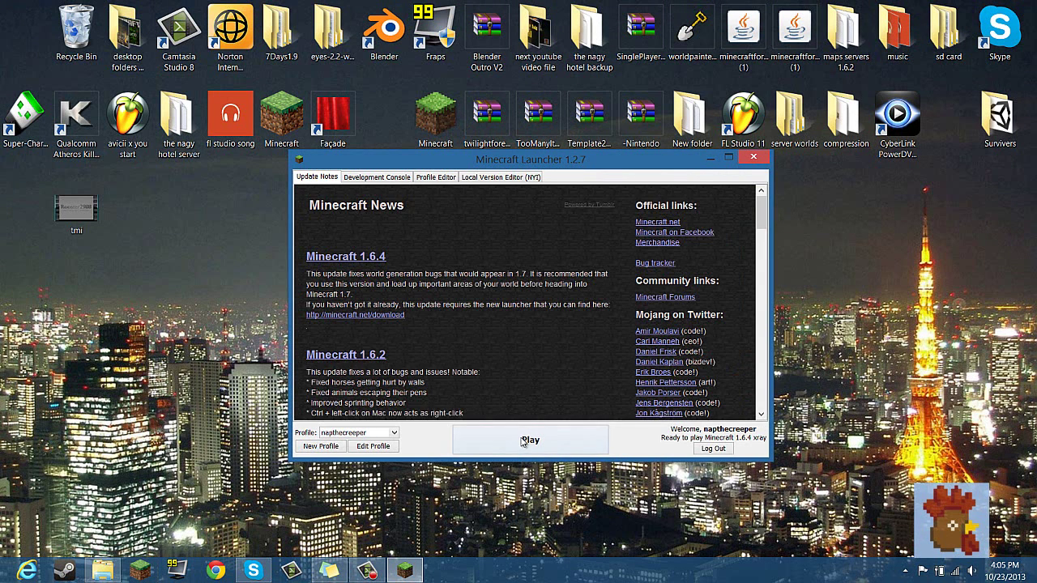
left_click(522, 442)
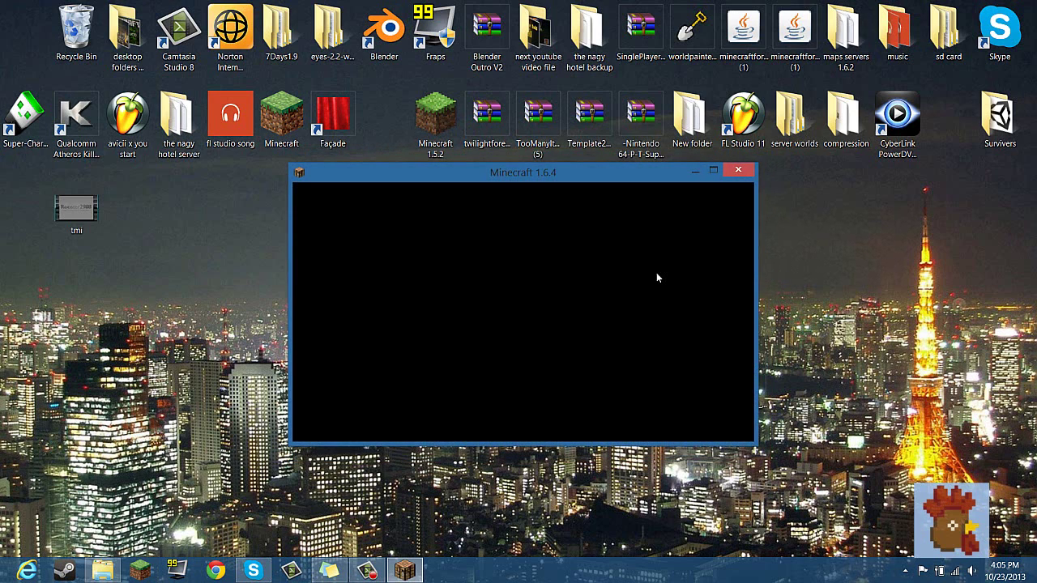
left_click(712, 170)
- Load the first singleplayer world and walk toward the sunset and village
left_click(500, 225)
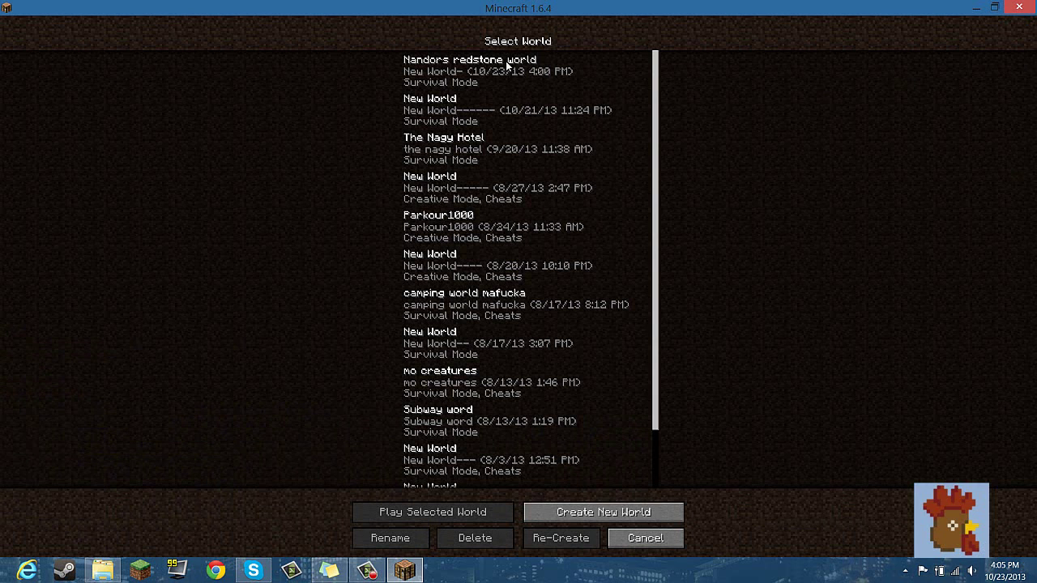
double_click(456, 65)
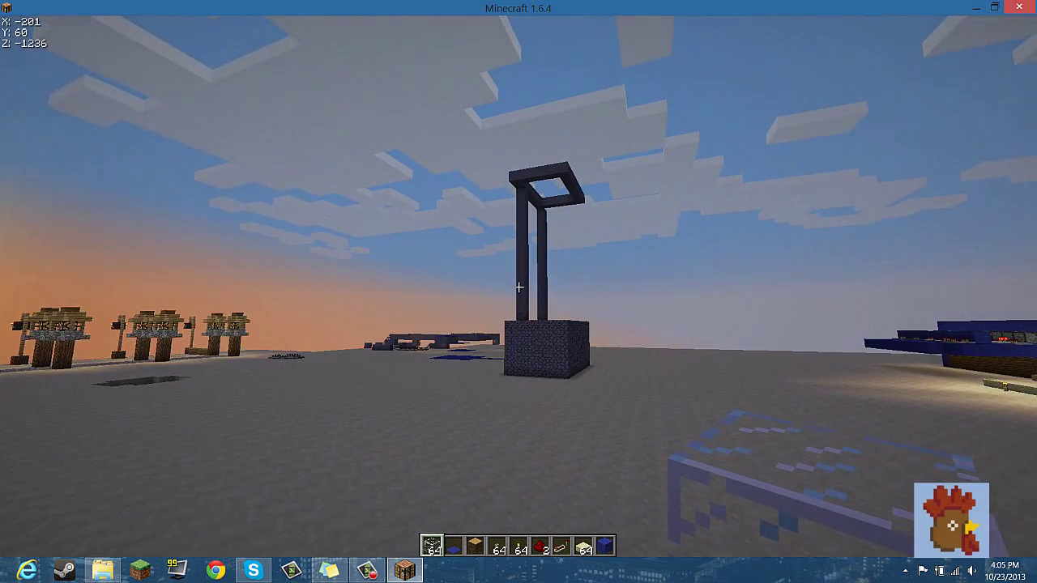
key("w")
mouse_move(518, 287)
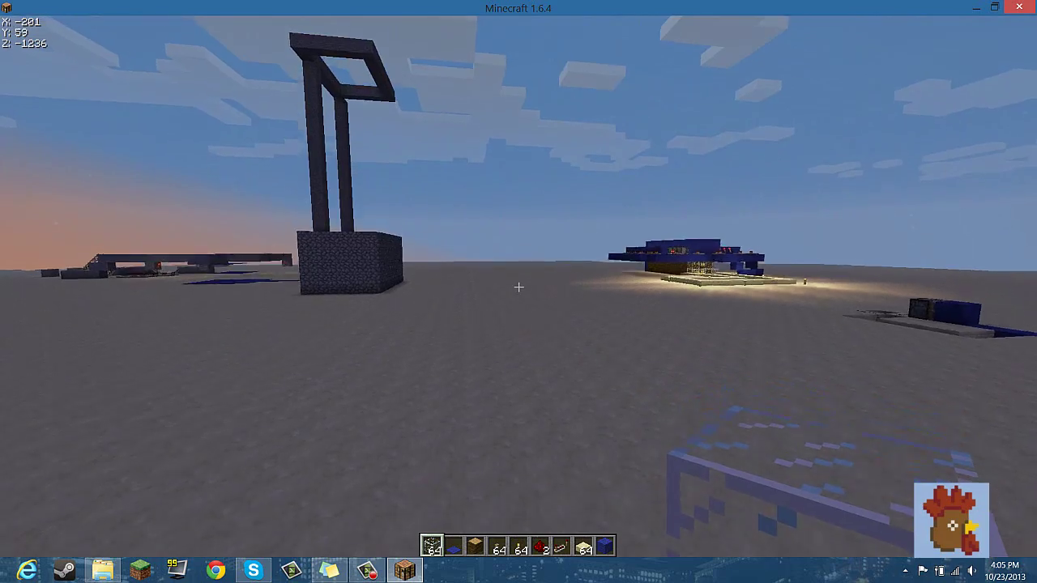
key("w")
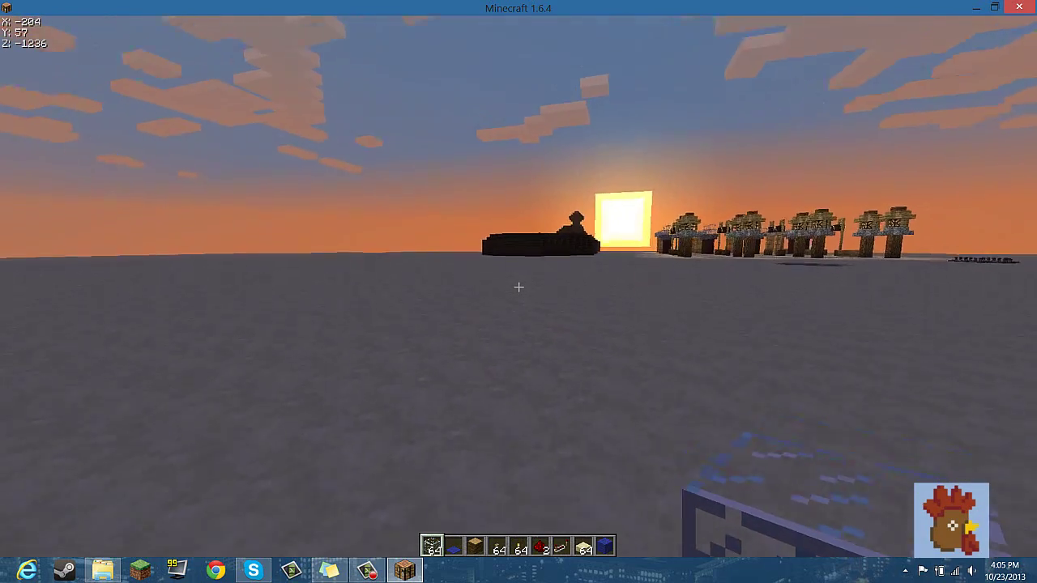
- Cycle the render distance setting while moving across the flat ground
key("f")
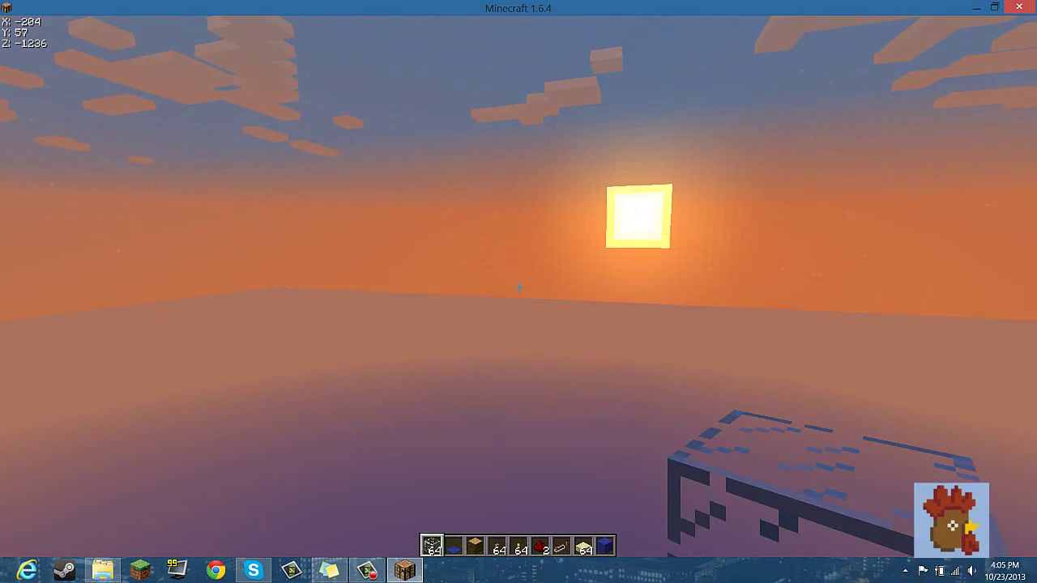
key("f")
key("f")
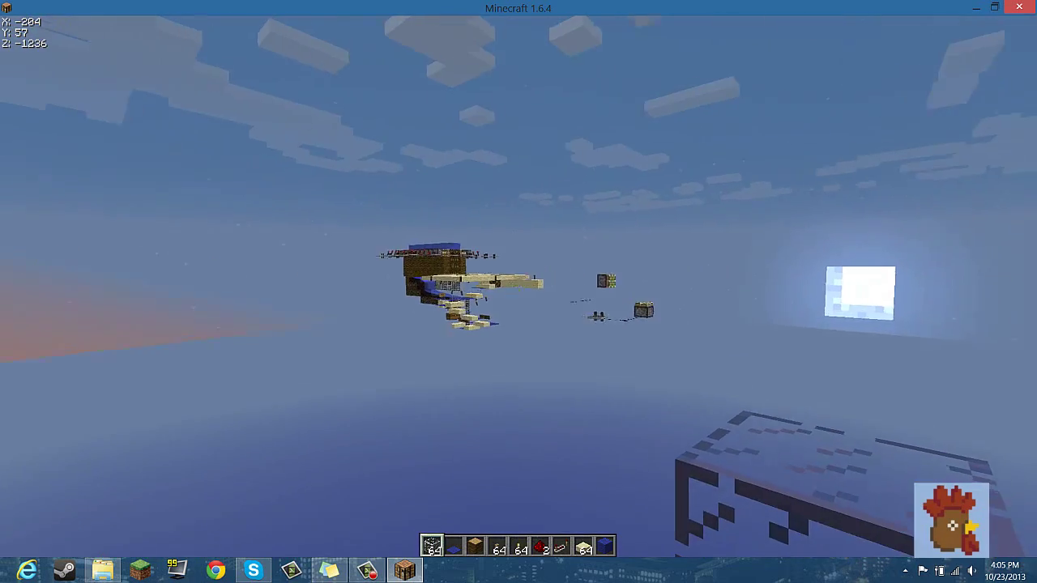
key("f")
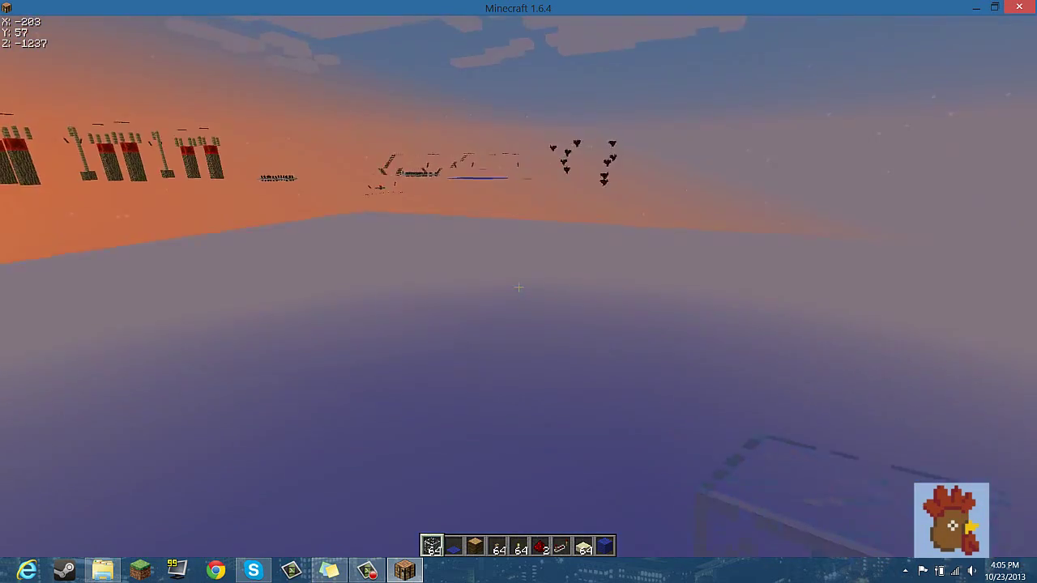
key("f")
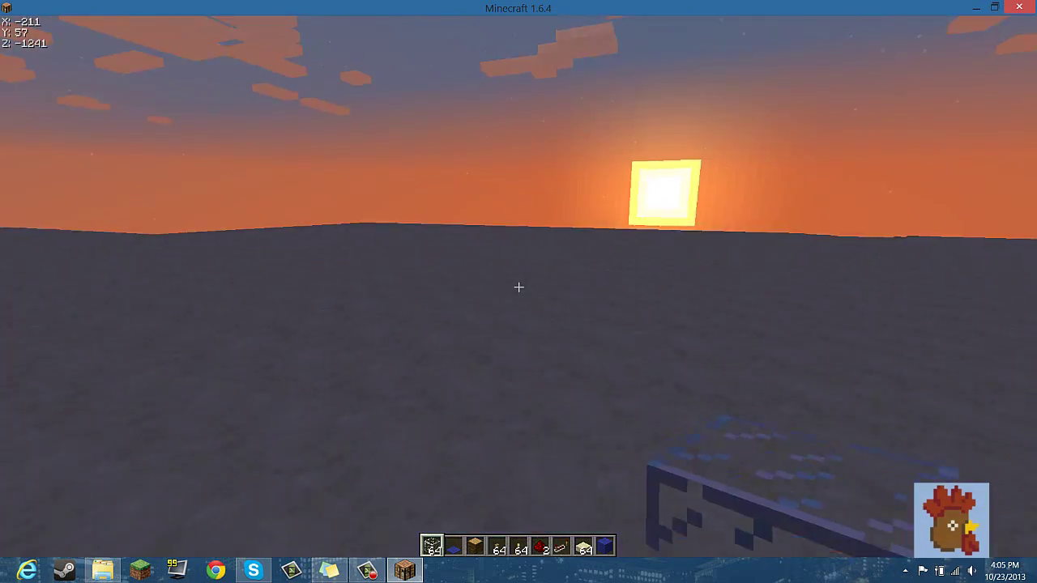
key("f")
- Save and quit to the title, then return to the Select World list
key("Escape")
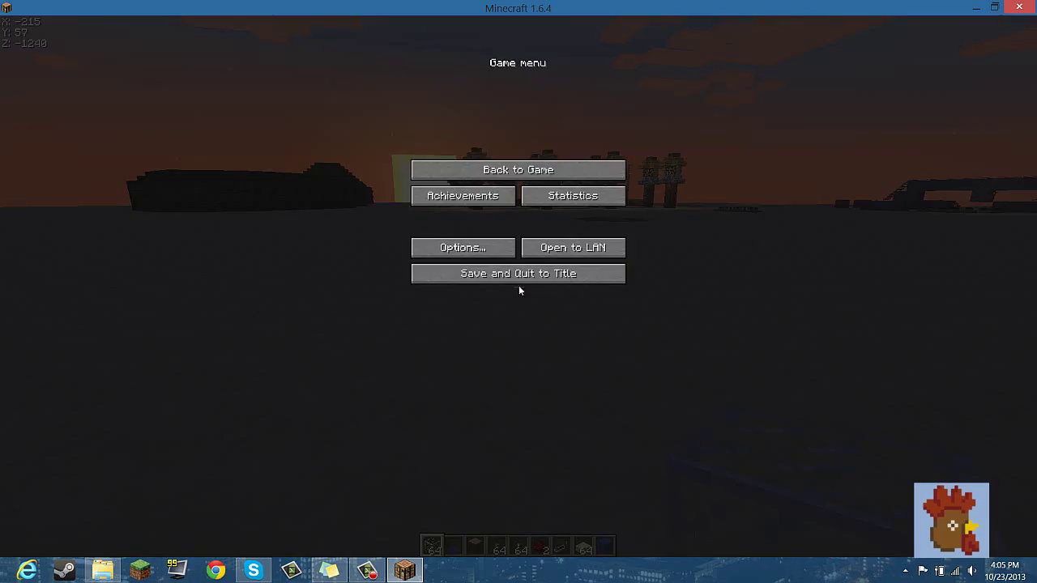
left_click(519, 275)
left_click(453, 214)
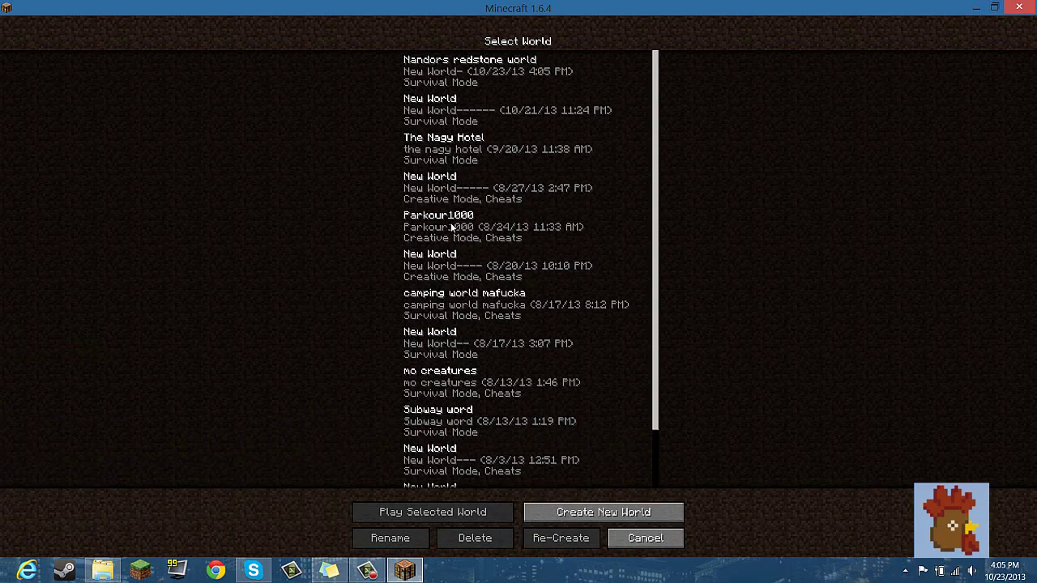
- Load the 8/27/13 New World and fly over the see-through X-ray terrain toward the ground
double_click(450, 197)
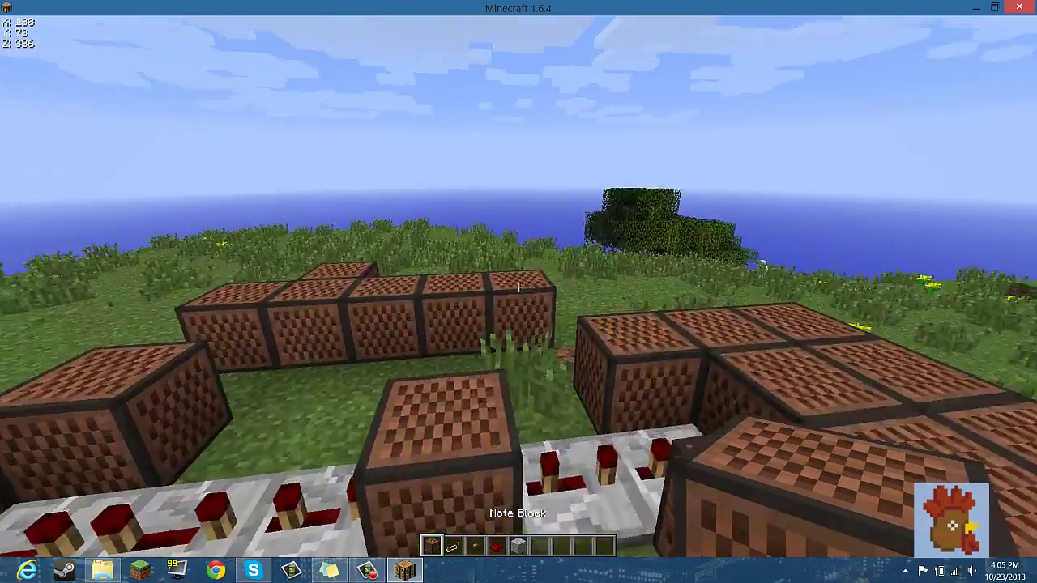
key("w")
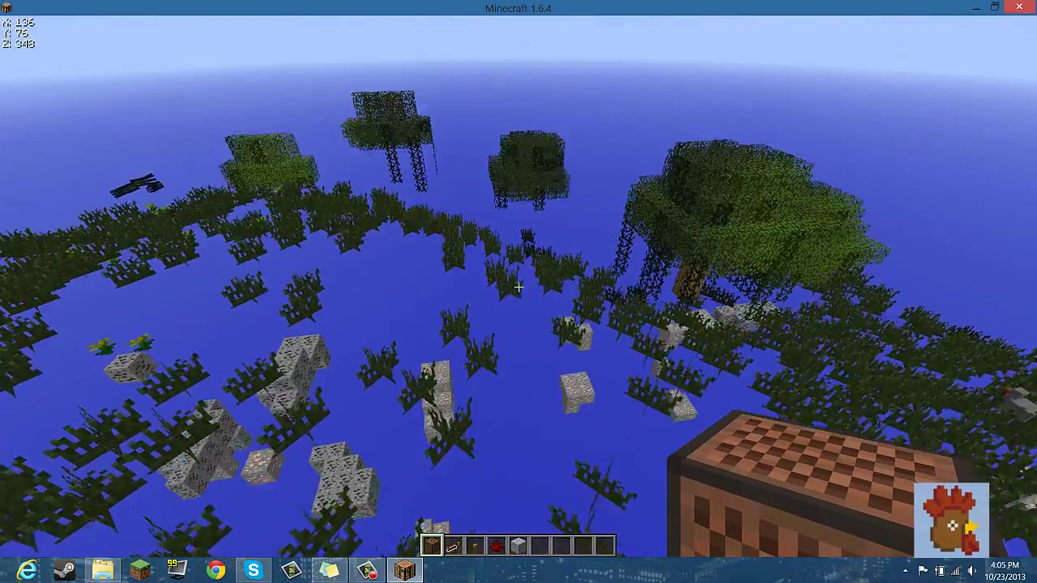
key("w")
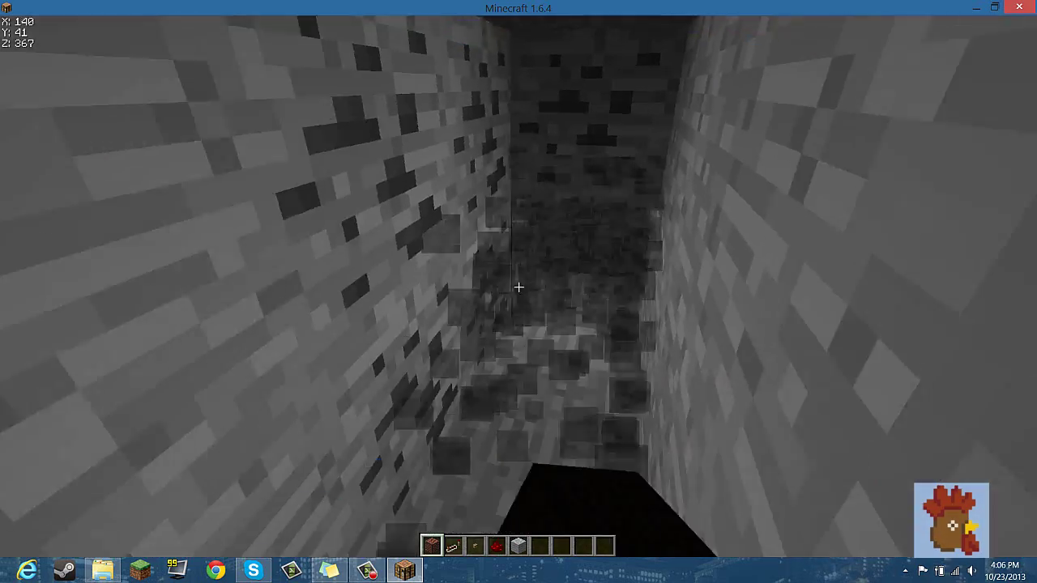
- Walk along the shaft ledge into the stone-and-dirt corridor and mine the block ahead
key("w")
key("w")
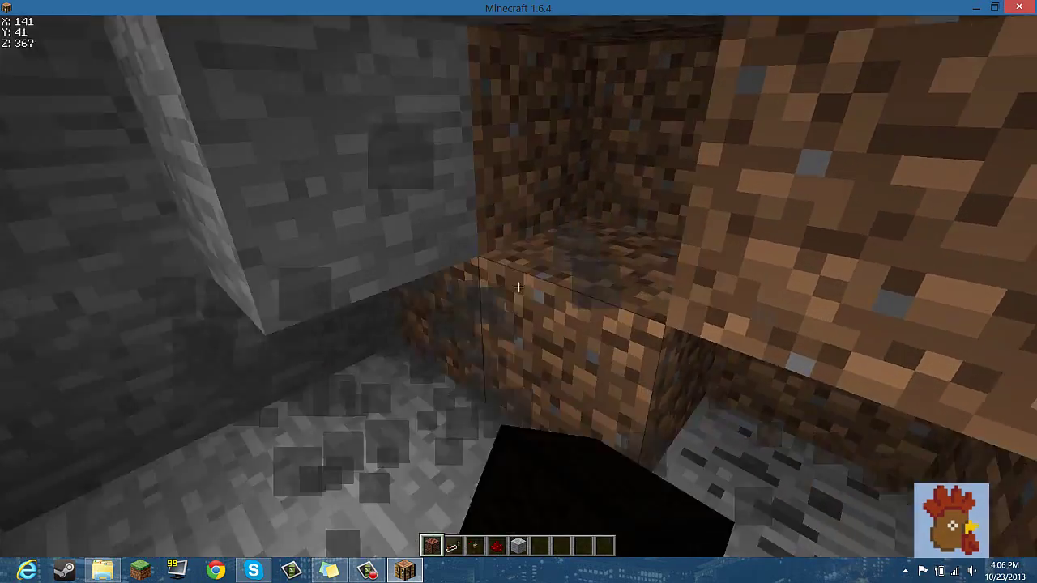
key("w")
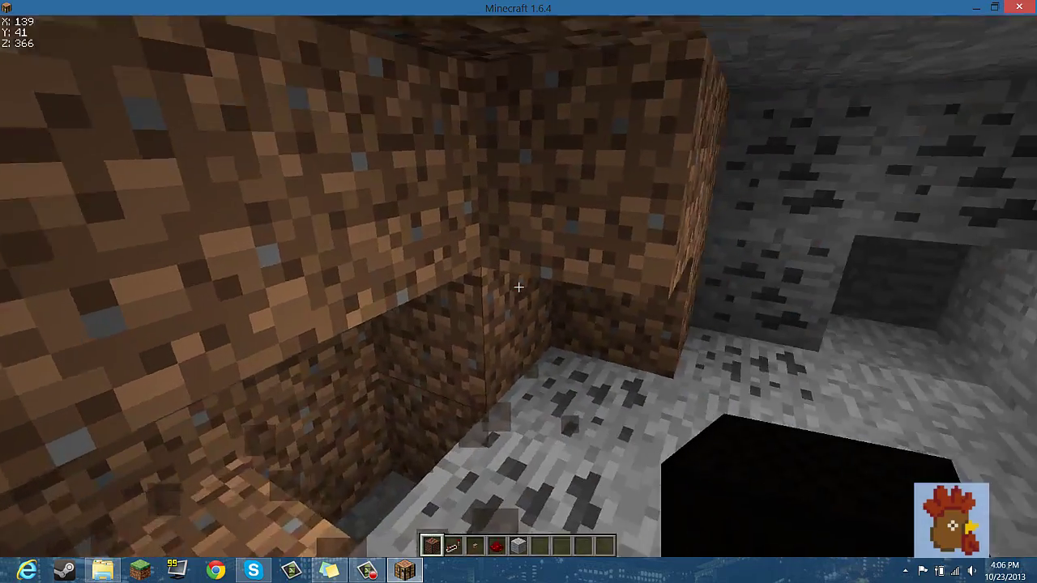
key("w")
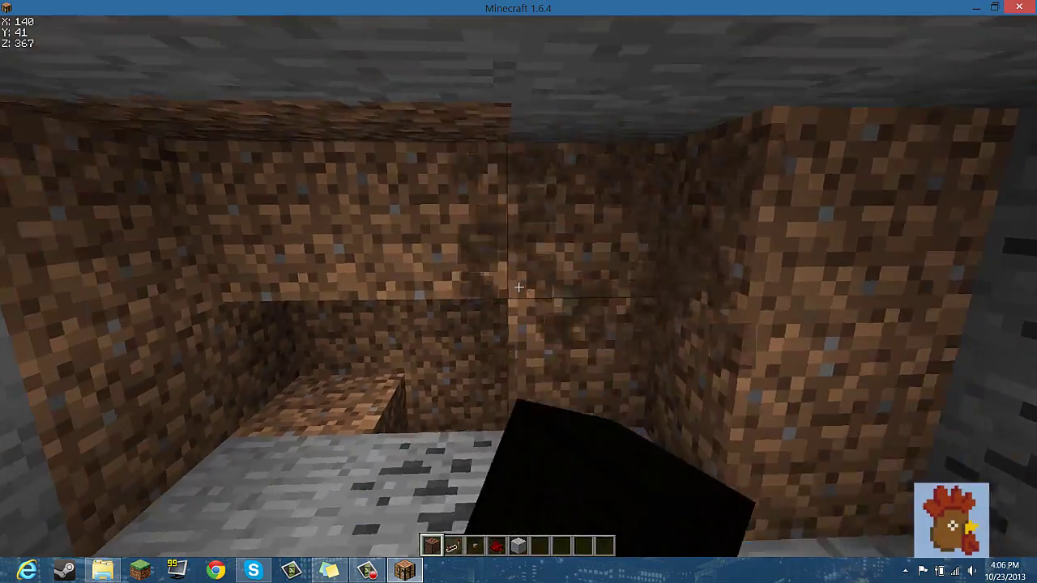
left_click(518, 287)
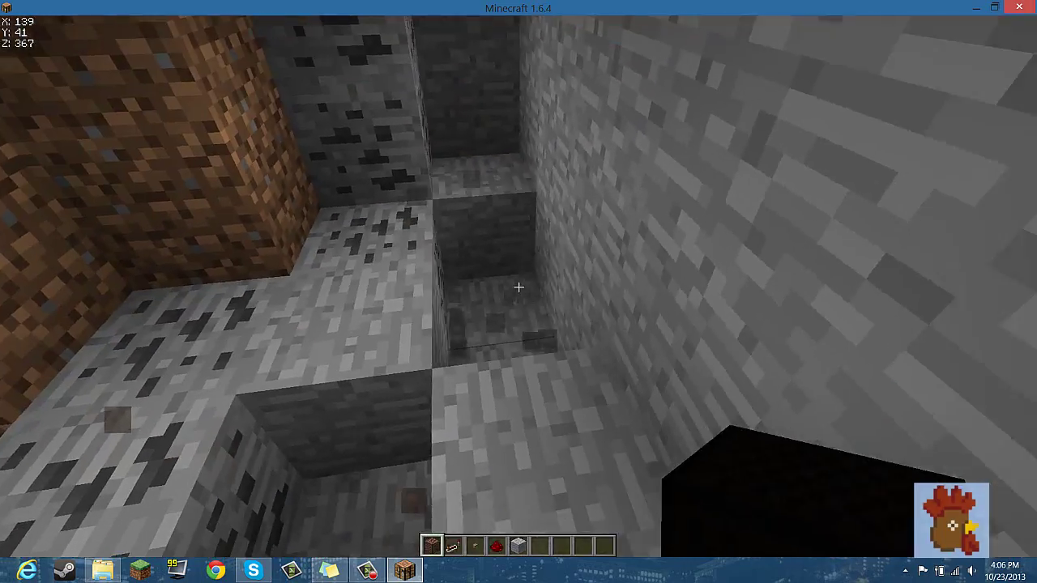
key("w")
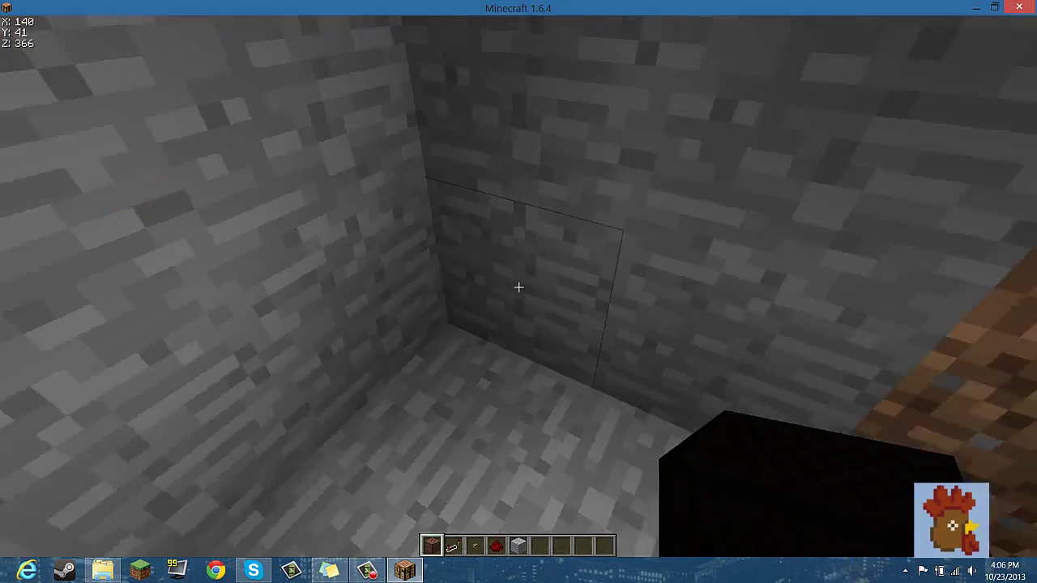
- Dig holes in the coal-ore floor, then save the world and quit to title
key("space")
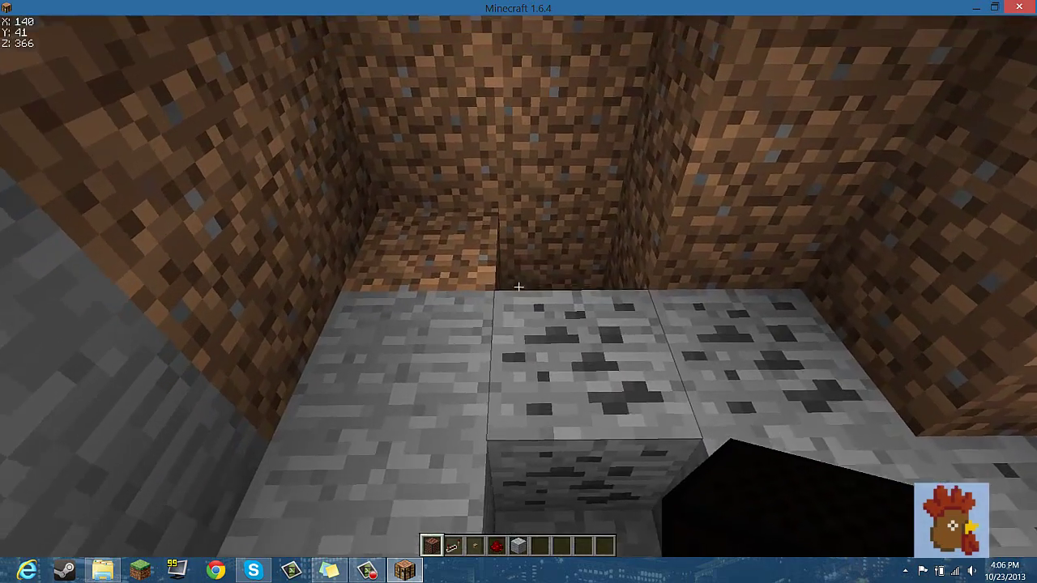
left_click(518, 287)
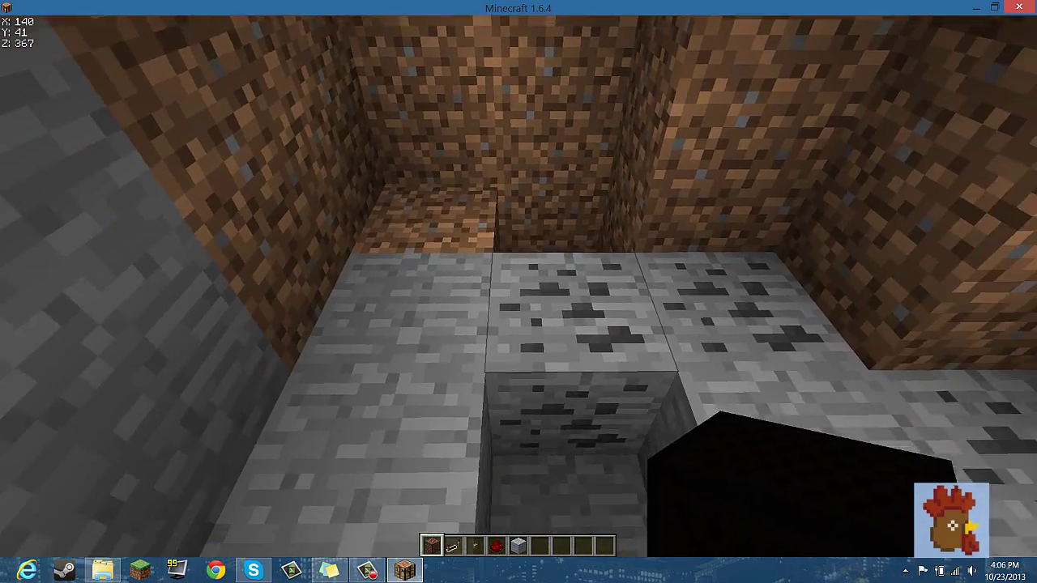
key("w")
key("w")
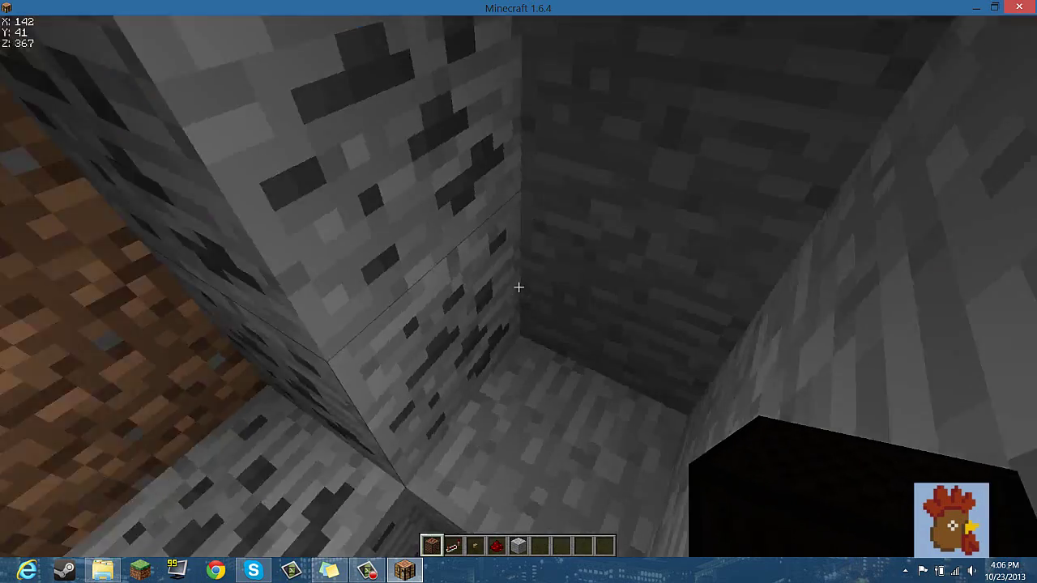
key("w")
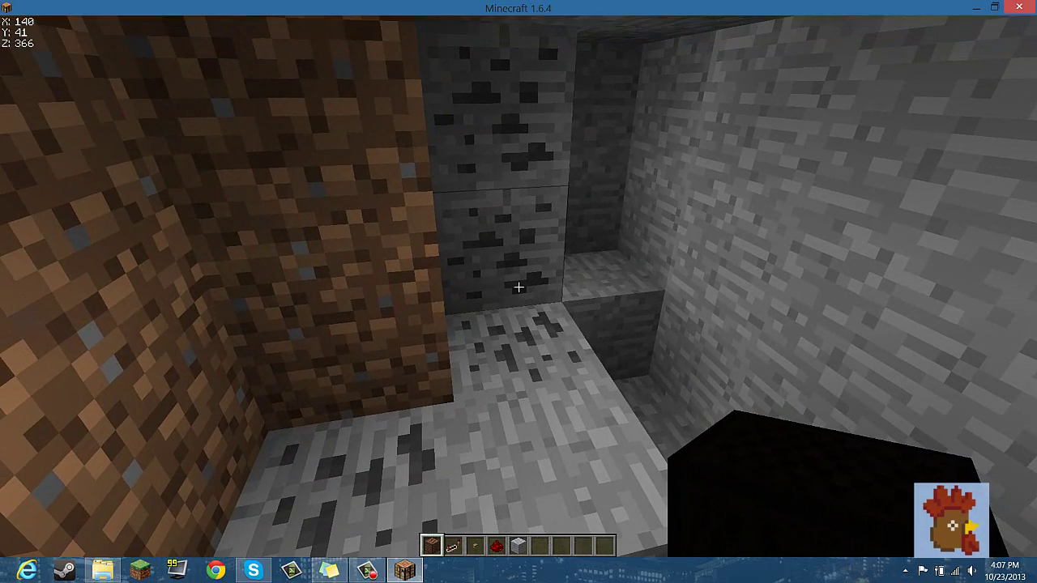
key("w")
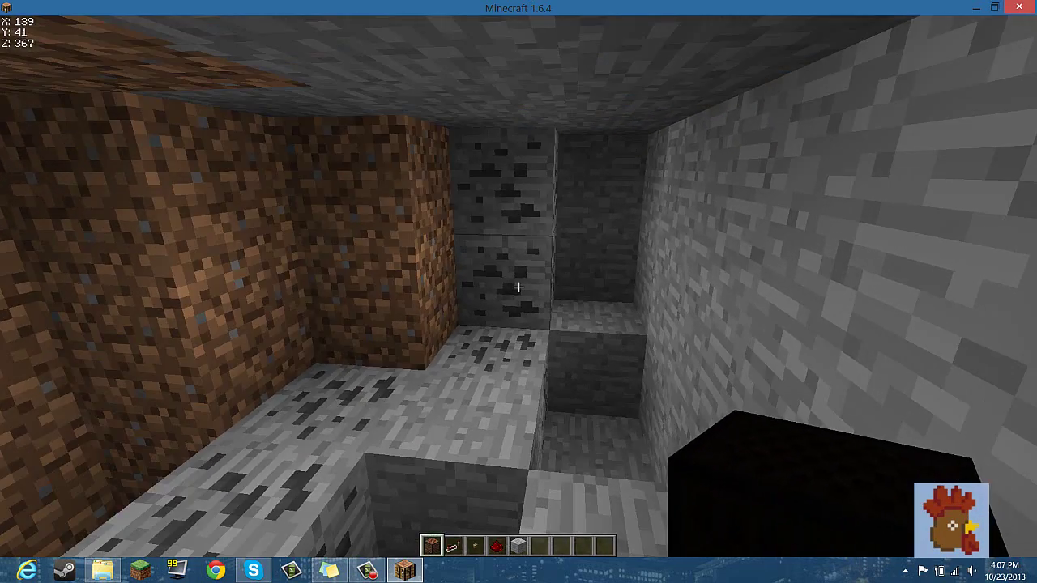
key("Escape")
left_click(521, 274)
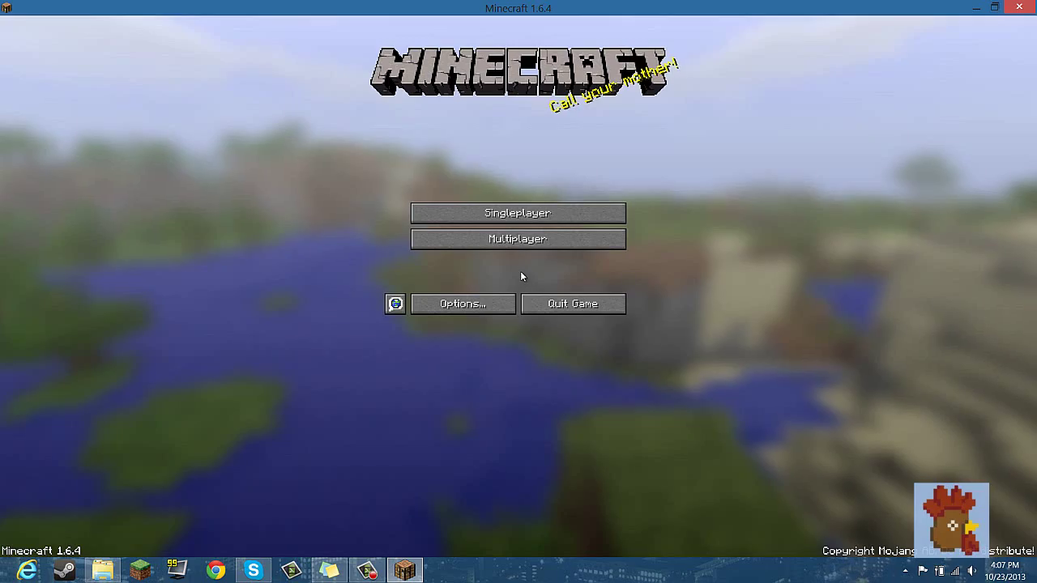